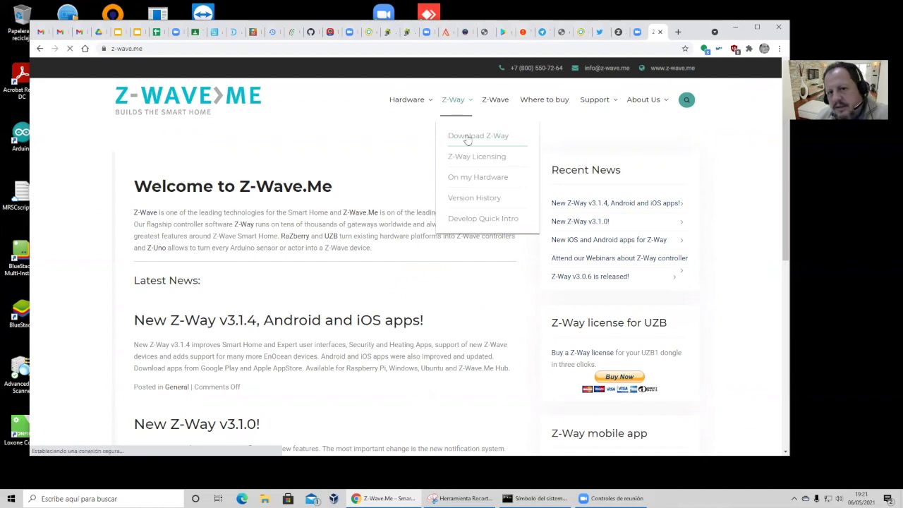
Step: Select the wget install command in the Download Z-Way instructions, then go to find.z-wave.me
scroll(356, 222, down, 3)
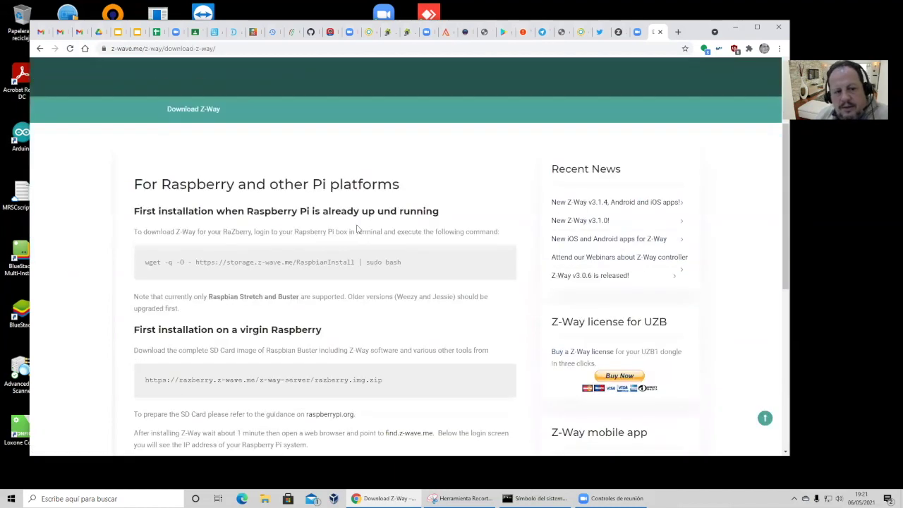
drag(143, 216, 407, 223)
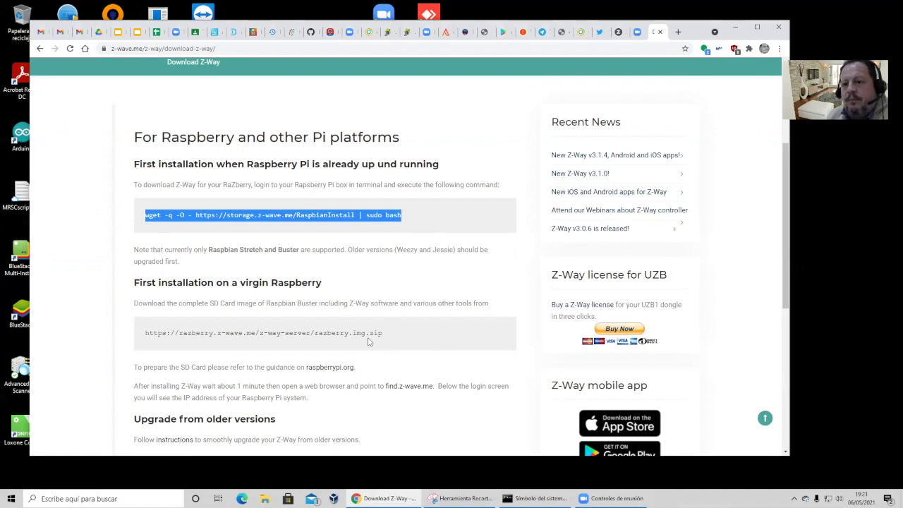
click(413, 389)
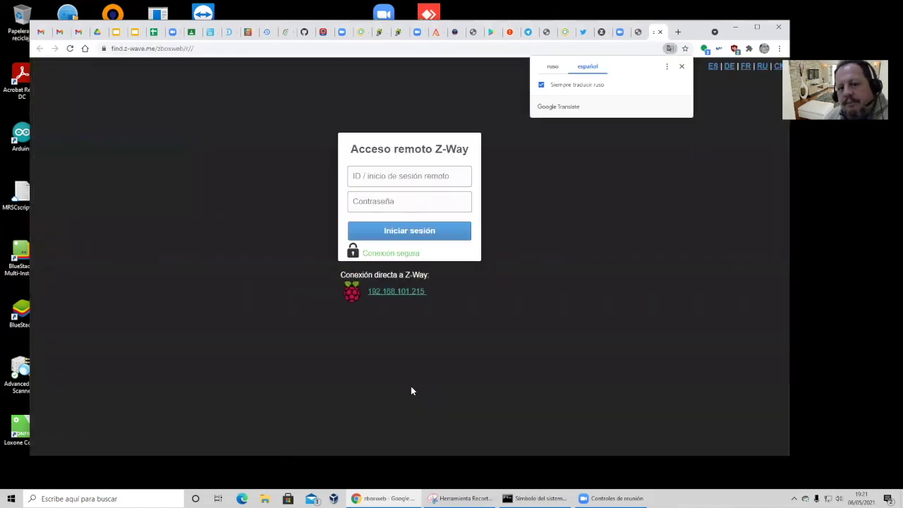
Step: Dismiss the translation offer and follow the direct local link to the controller at 192.168.101.215
click(682, 67)
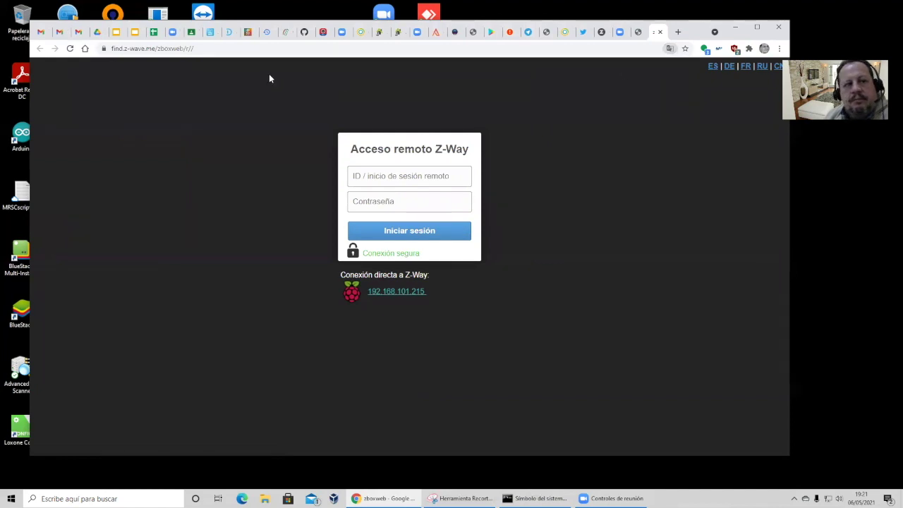
click(210, 48)
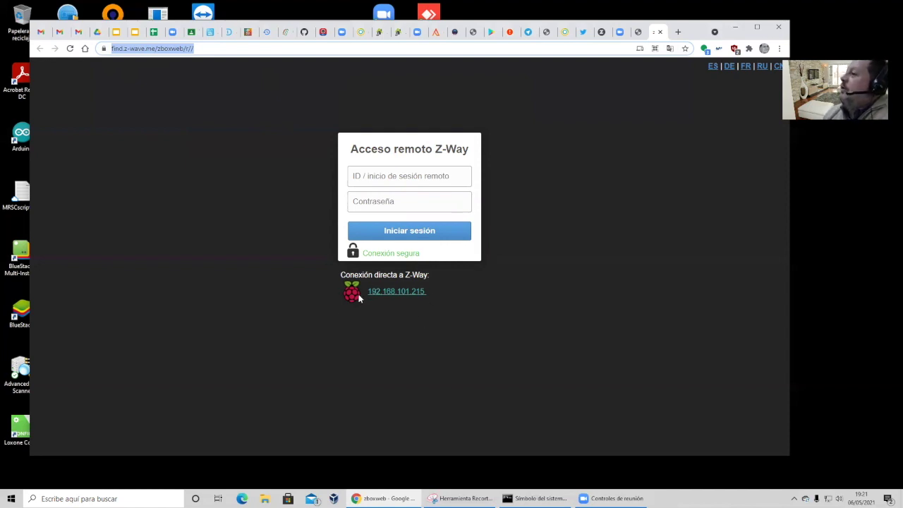
click(390, 292)
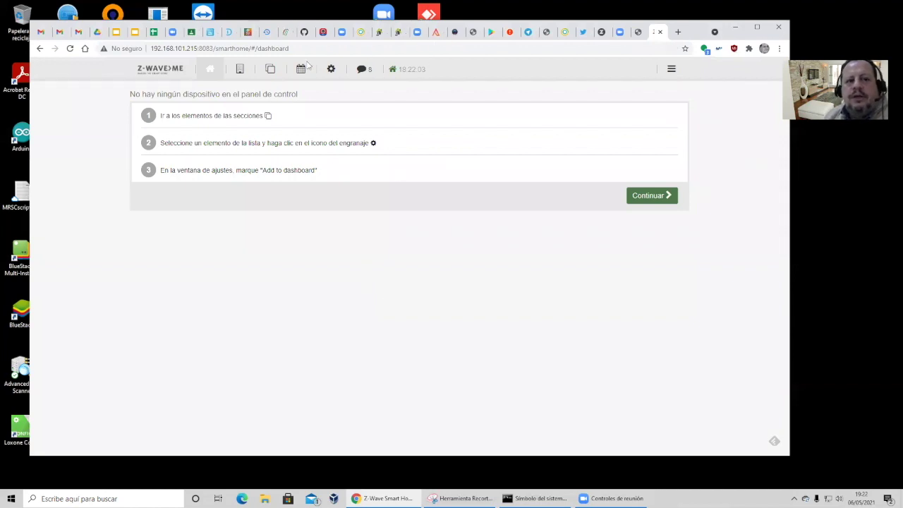
Step: Browse the devices in the Grupo 4 room, then go to the Dispositivos device-type page
click(242, 71)
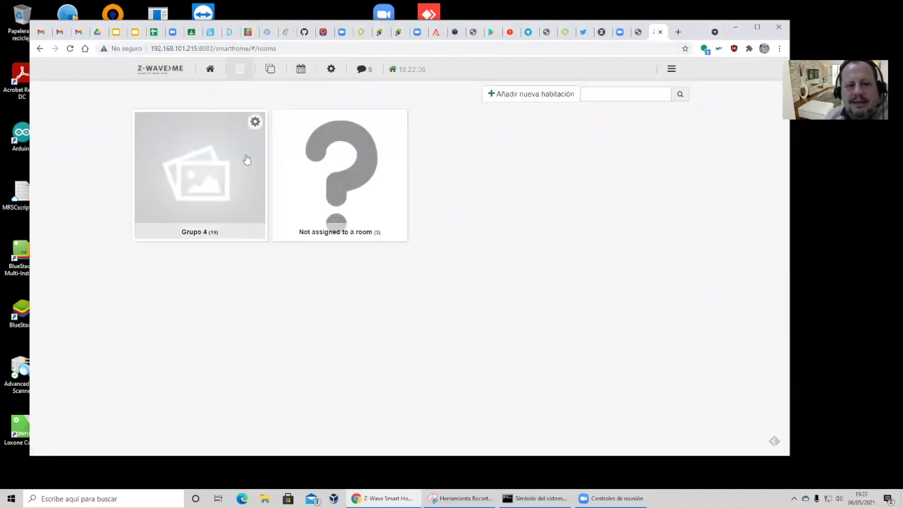
click(239, 155)
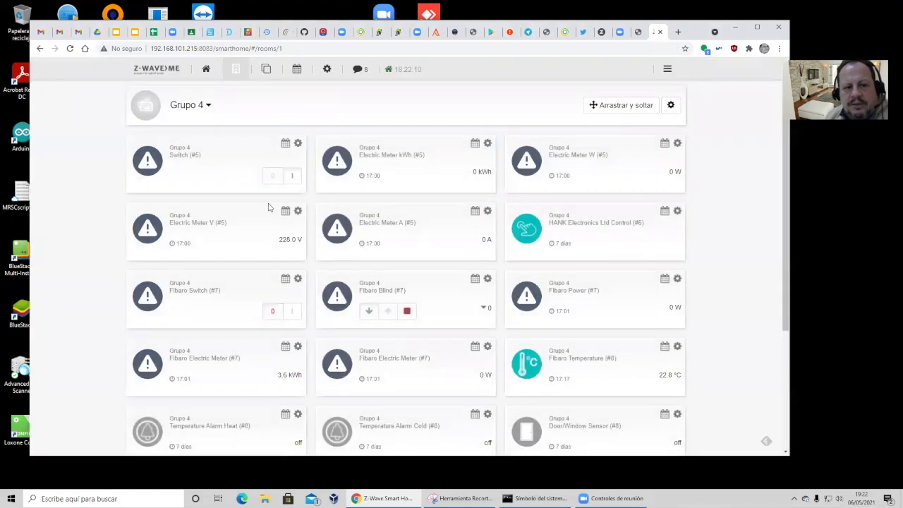
scroll(301, 329, down, 3)
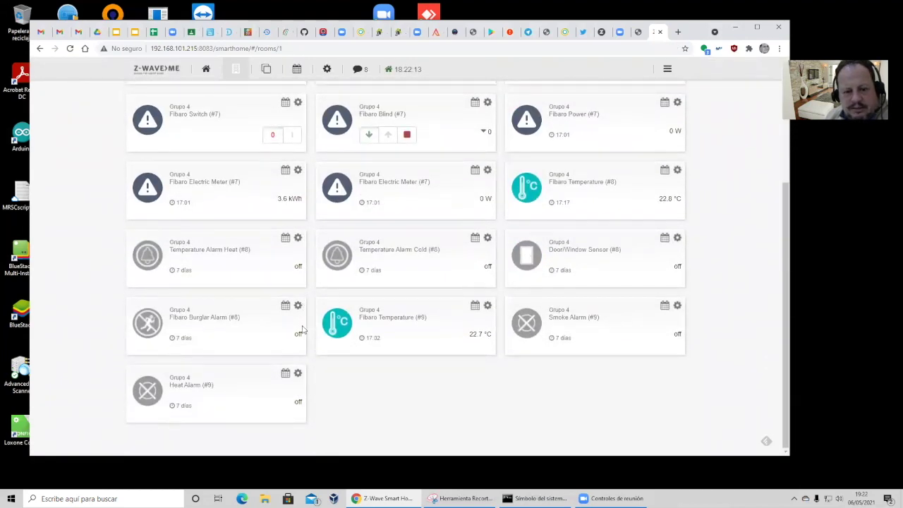
scroll(301, 329, up, 3)
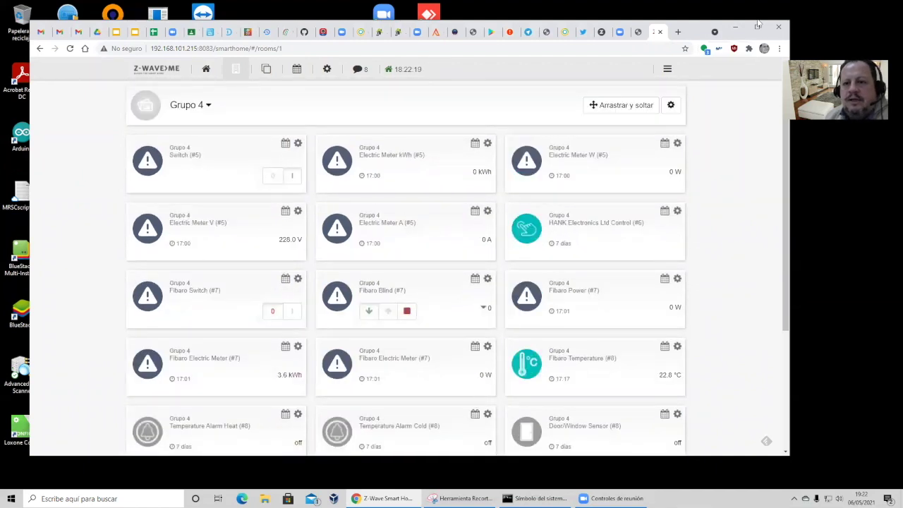
click(667, 69)
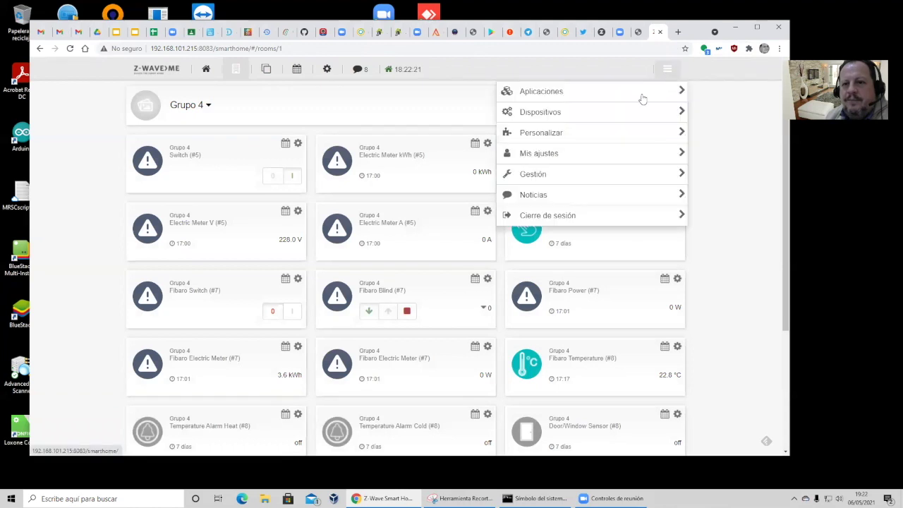
click(616, 112)
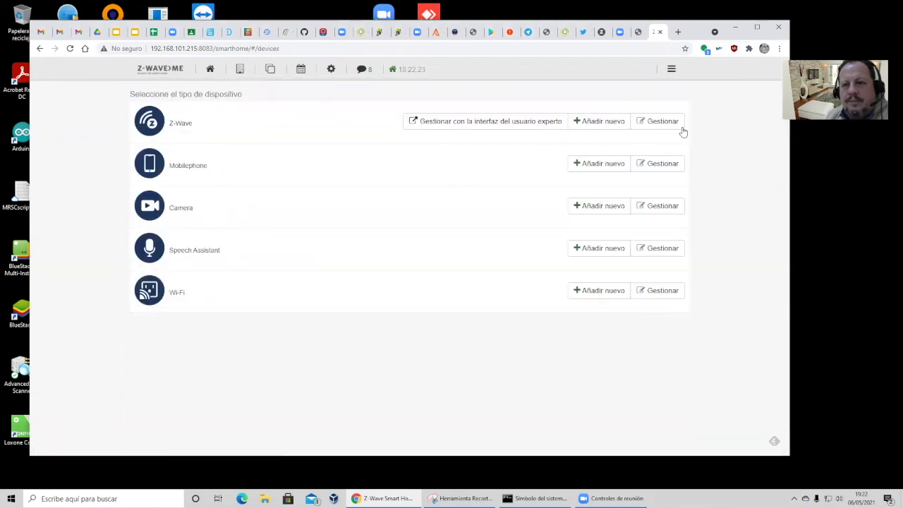
Step: Review the managed Z-Wave device list, then return to the Dispositivos device-type page
click(650, 125)
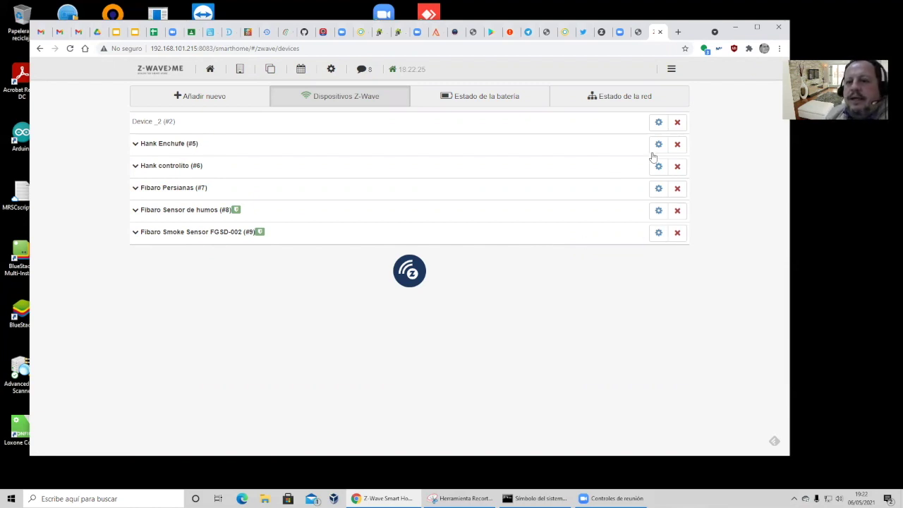
click(670, 69)
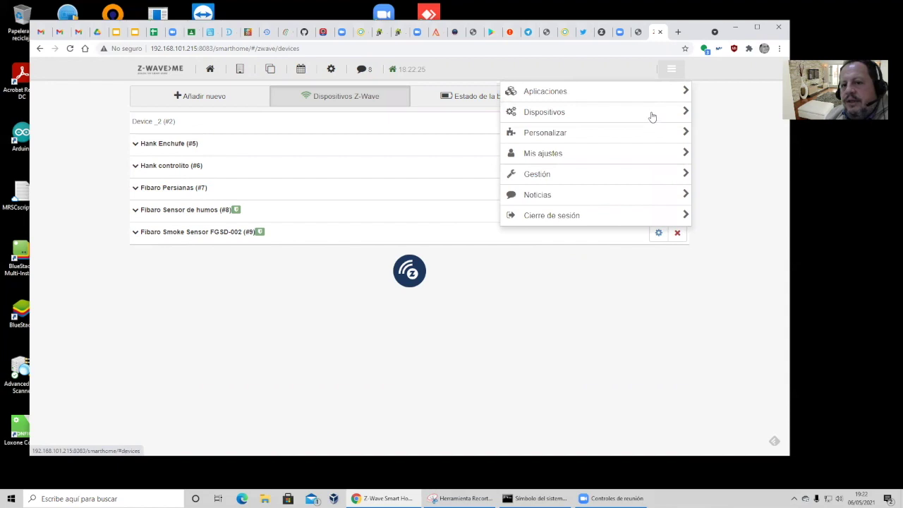
click(652, 116)
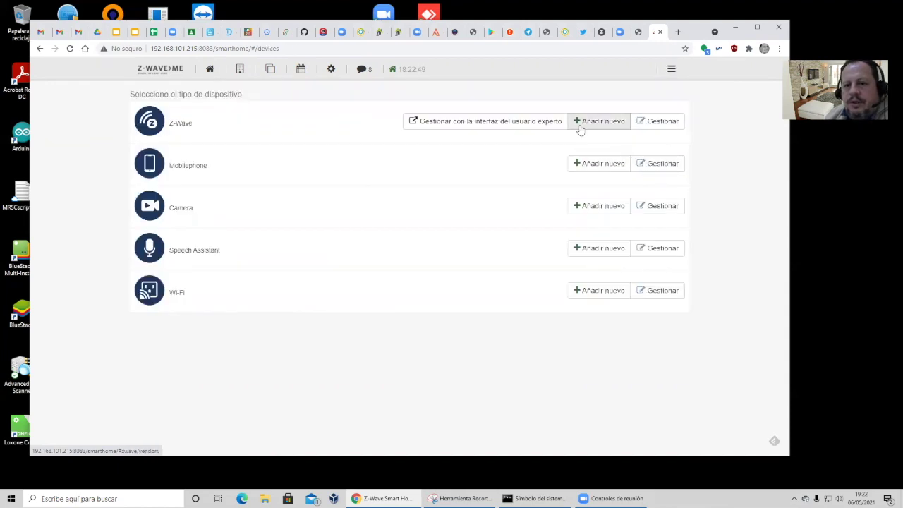
Step: Start adding a new Z-Wave device, browse the vendor grid and pick FIBARO
click(584, 123)
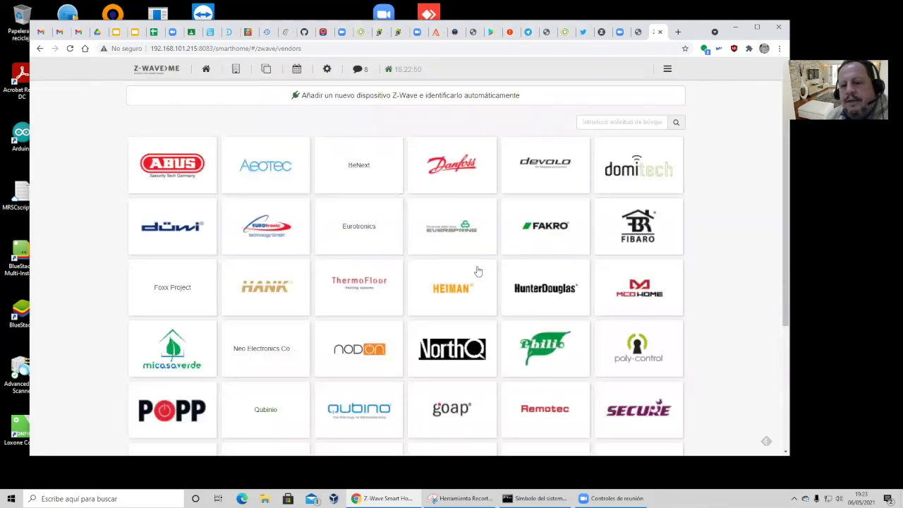
scroll(477, 271, down, 3)
scroll(477, 270, down, 1)
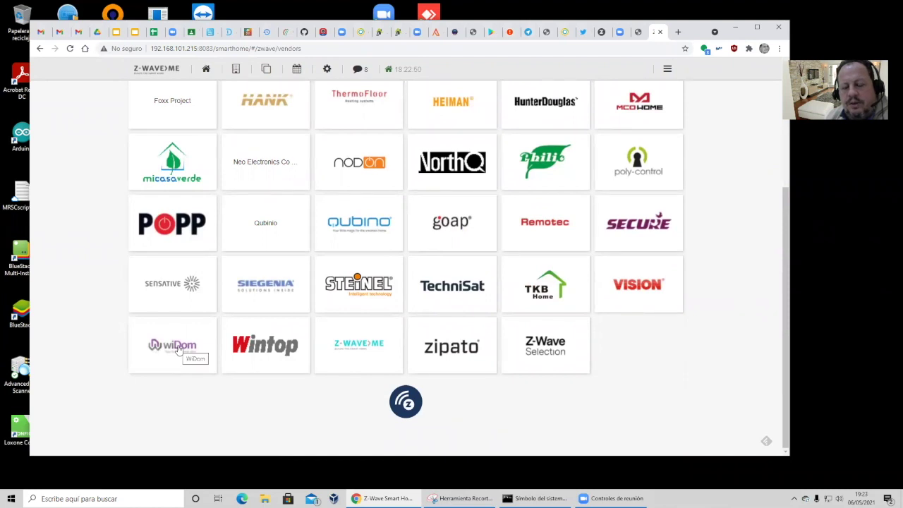
scroll(358, 351, up, 2)
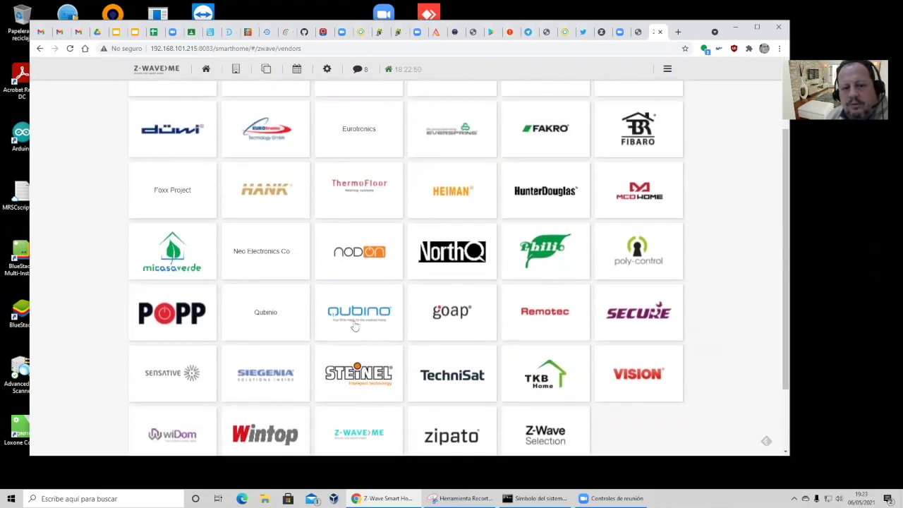
scroll(305, 347, up, 2)
click(632, 231)
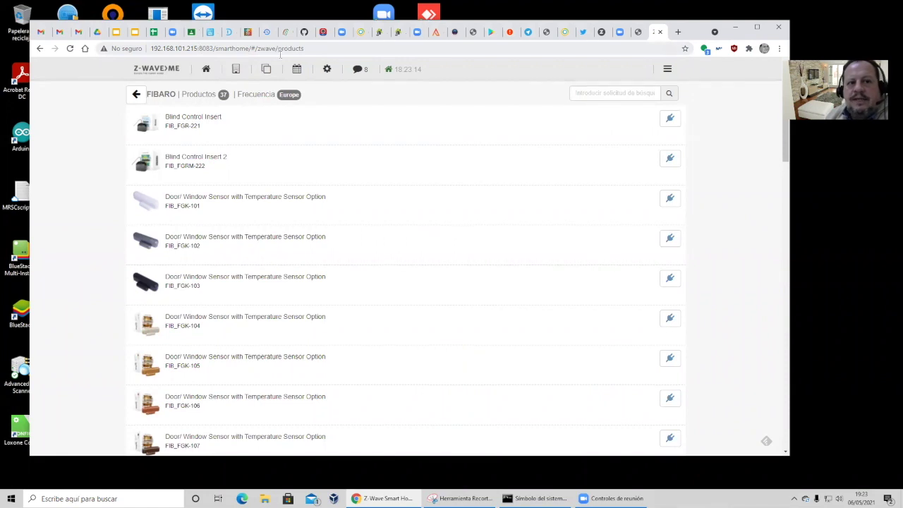
Step: Replace the address path with 'expert' to load the Z-Way Expert UI
drag(215, 48, 329, 48)
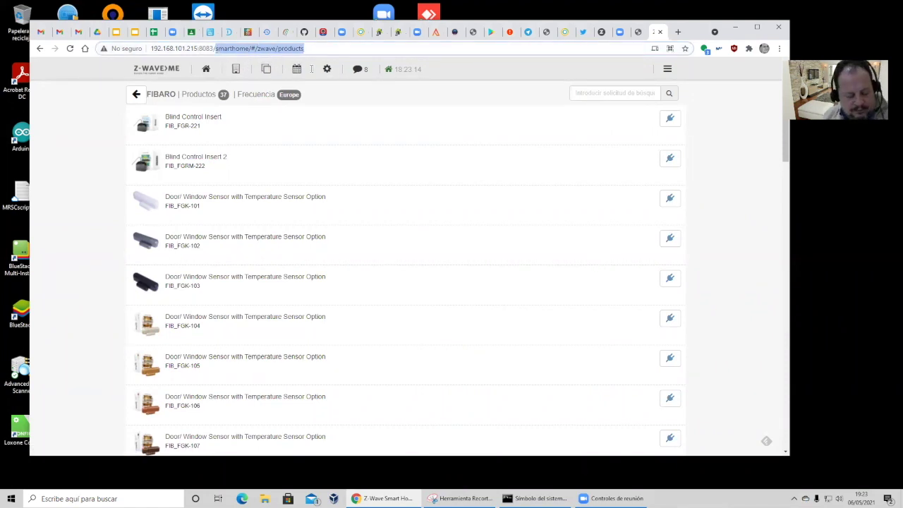
text(expert)
key(Return)
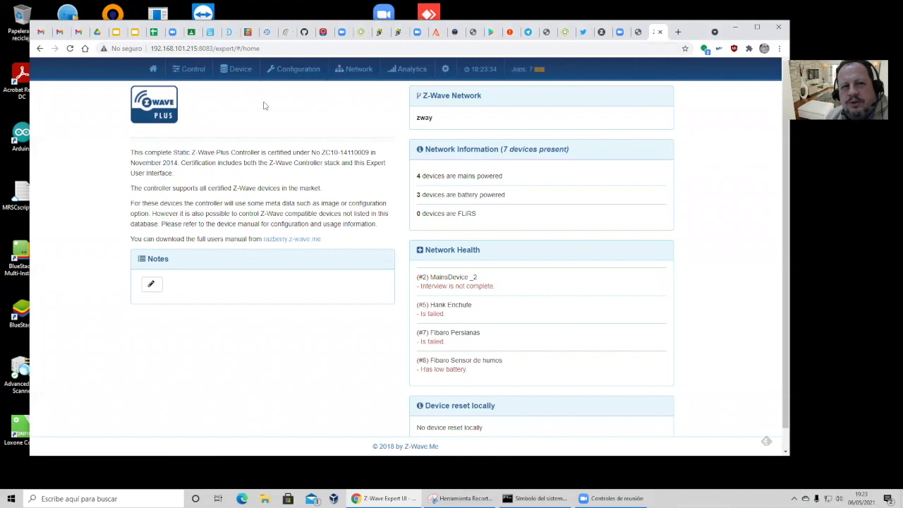
click(242, 76)
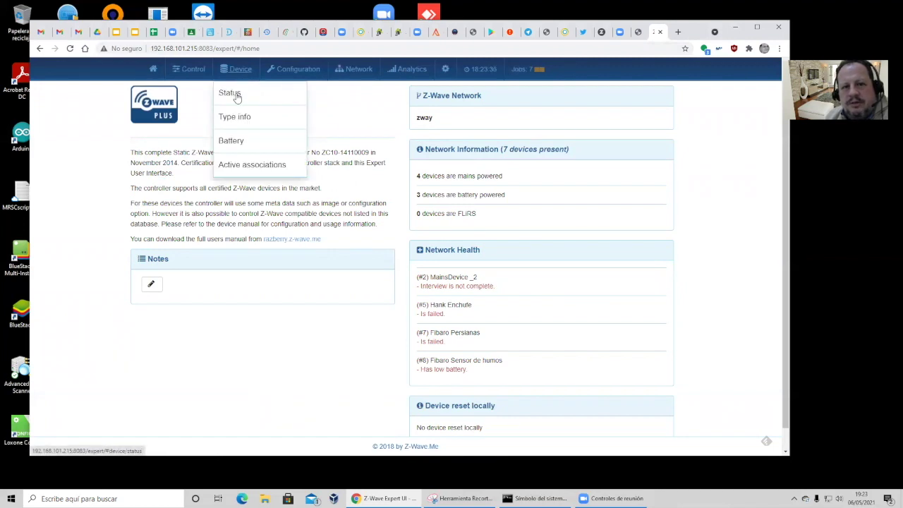
click(236, 93)
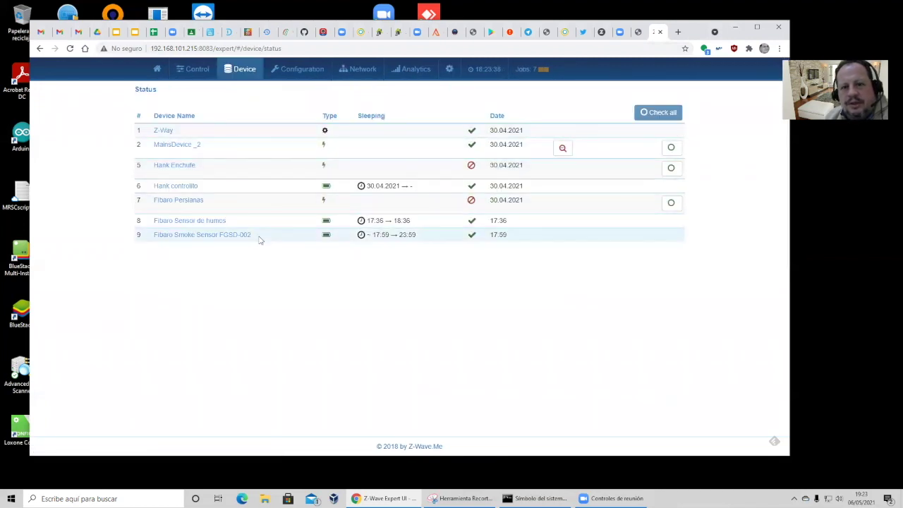
click(299, 69)
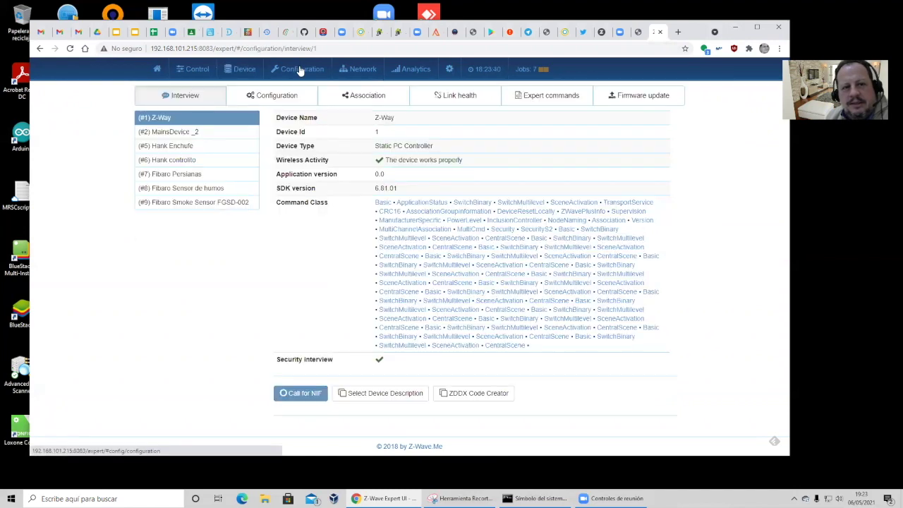
click(195, 134)
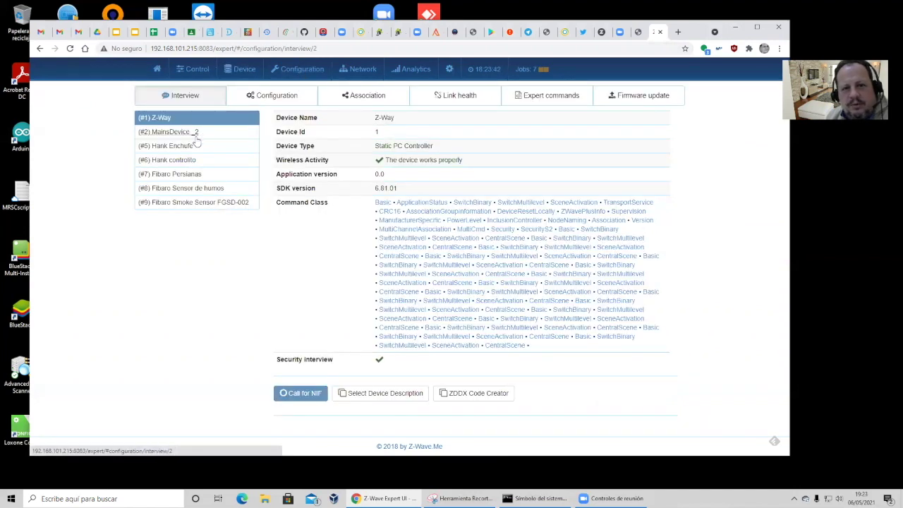
click(191, 176)
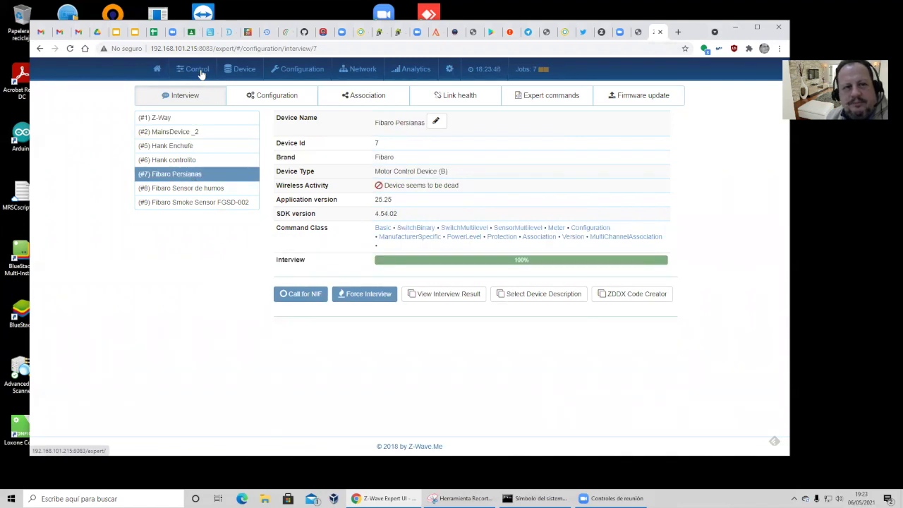
click(239, 70)
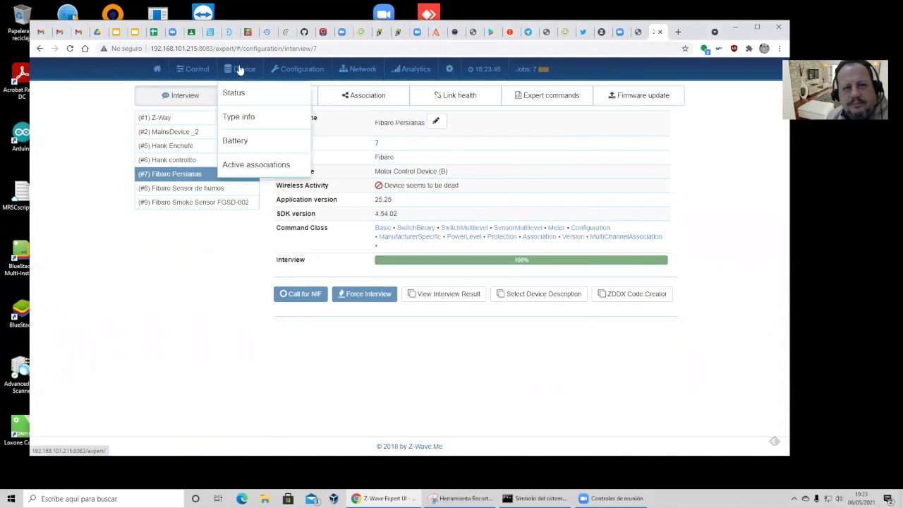
click(243, 118)
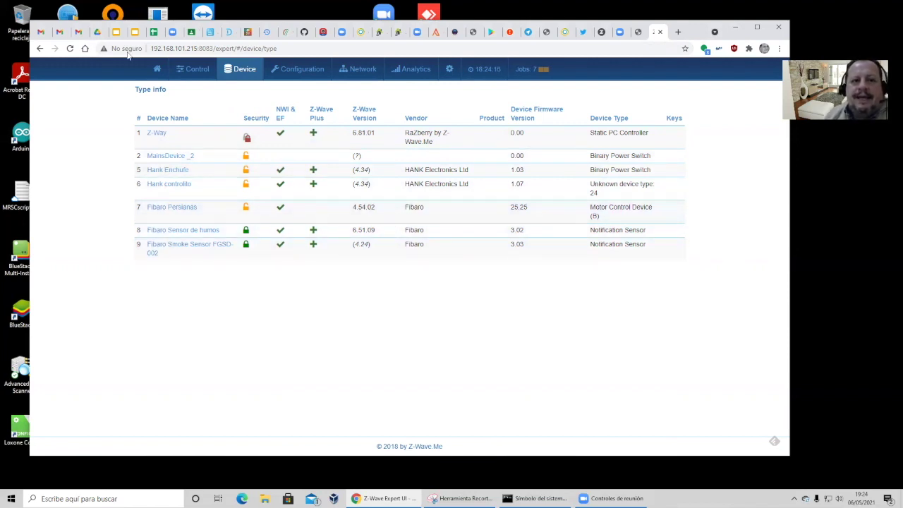
click(157, 71)
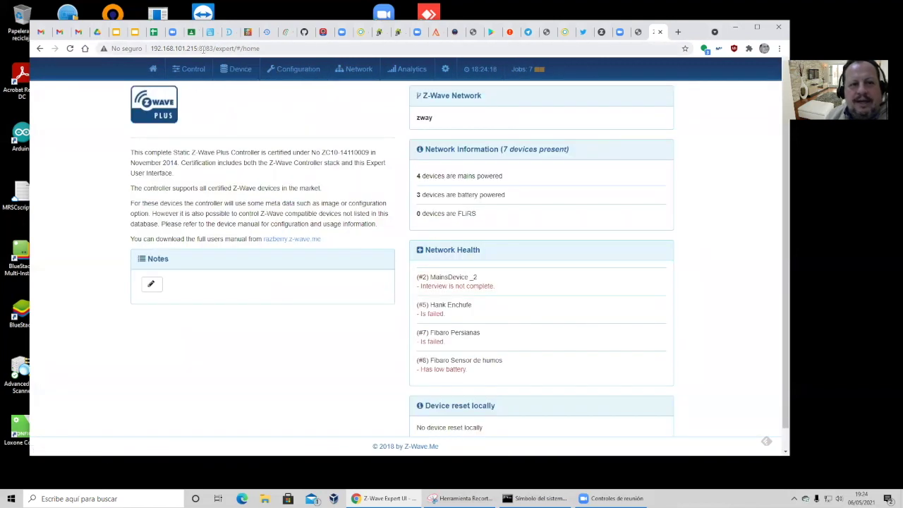
Step: Switch the address to 'smarthome/' and go to the Dispositivos device-type list
drag(215, 48, 344, 71)
text(smarthome/)
key(Return)
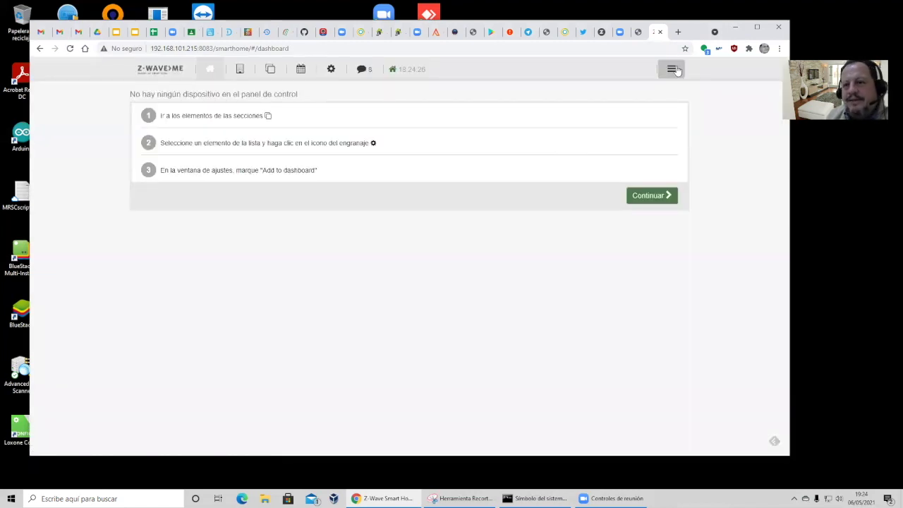
click(671, 70)
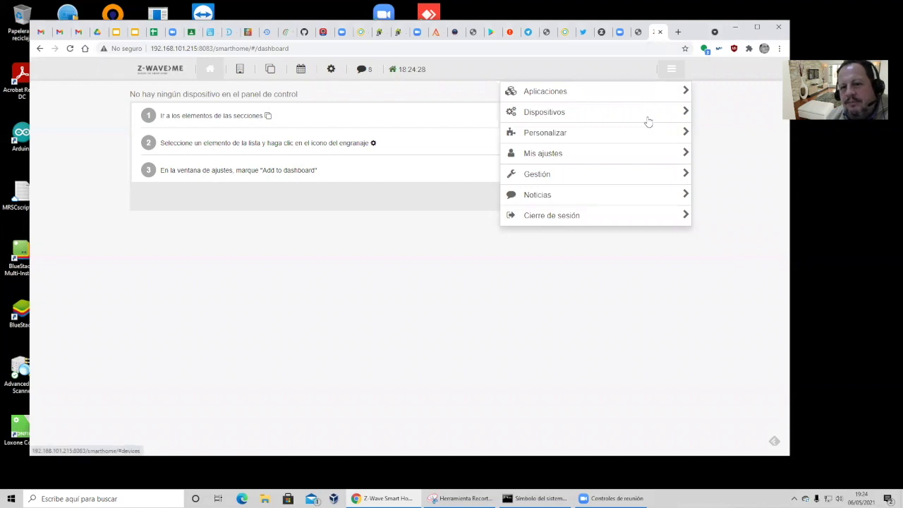
click(646, 115)
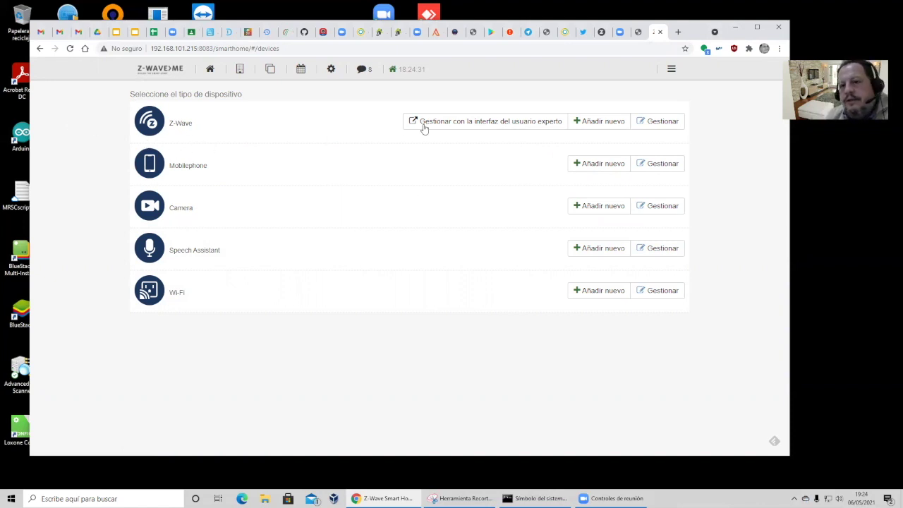
Step: Check the download page address, then manage the paired Z-Wave devices and open a new tab
click(638, 31)
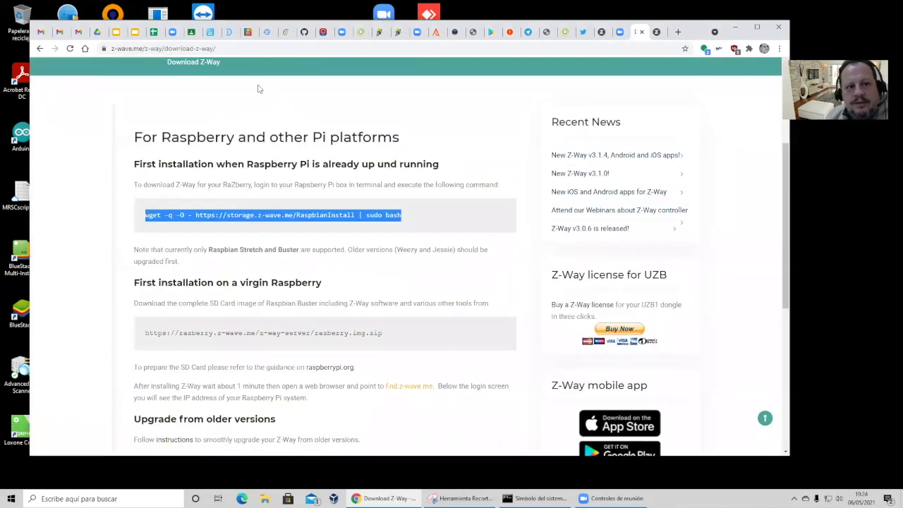
drag(193, 47, 216, 49)
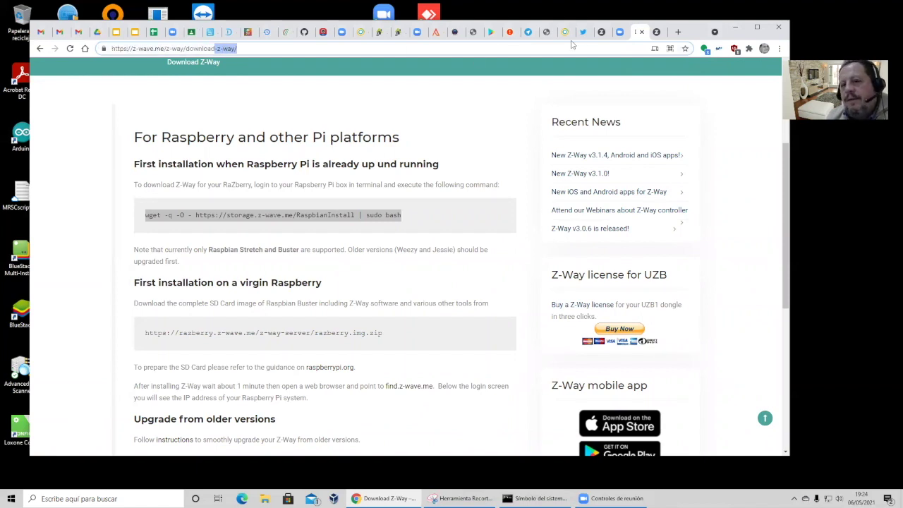
click(655, 33)
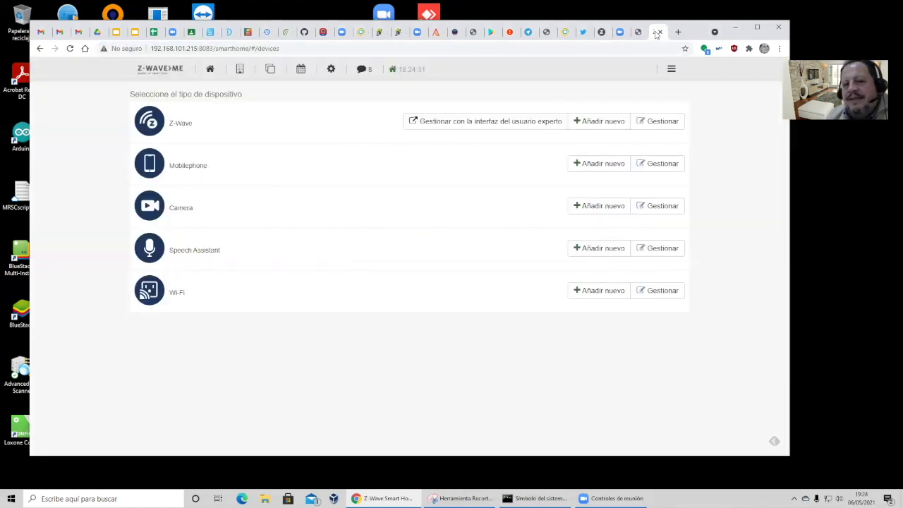
click(641, 127)
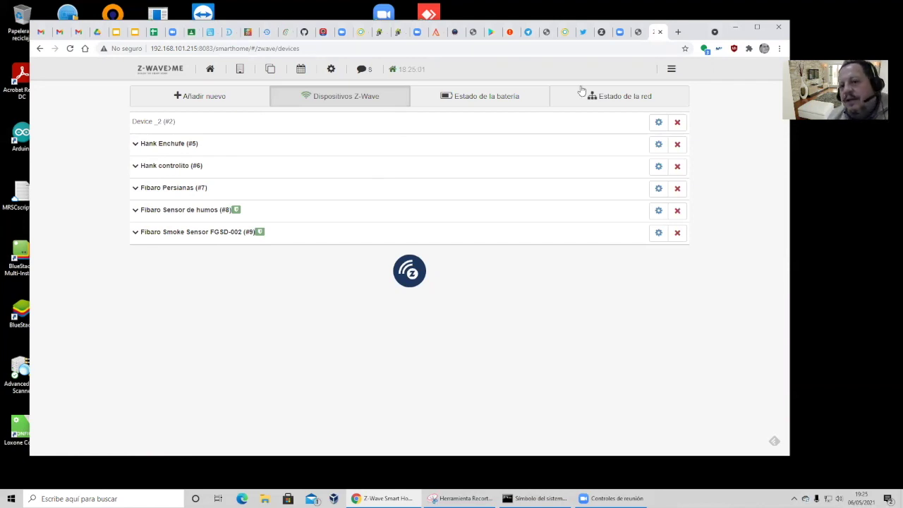
click(678, 32)
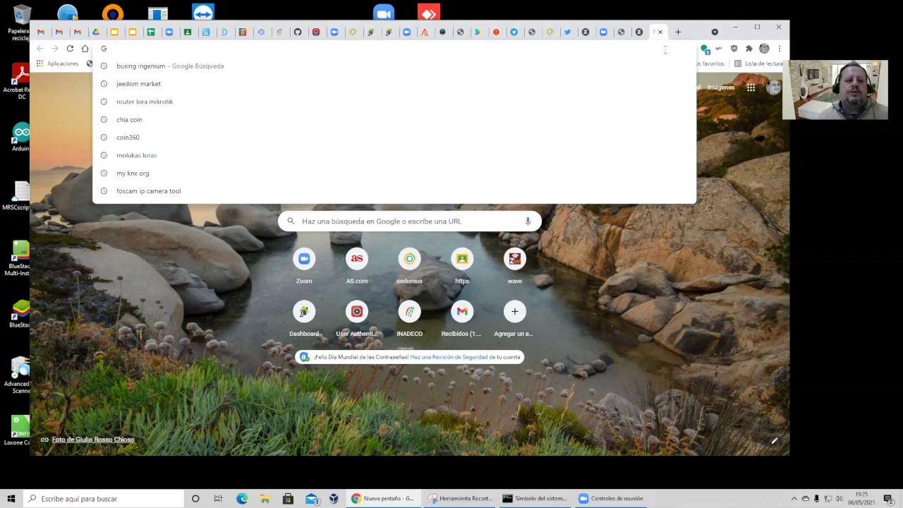
Step: Load the suggested local openHAB address at 192.168.101, then go to myopenhab.org
text(192.168.101)
key(Down)
key(Down)
key(Return)
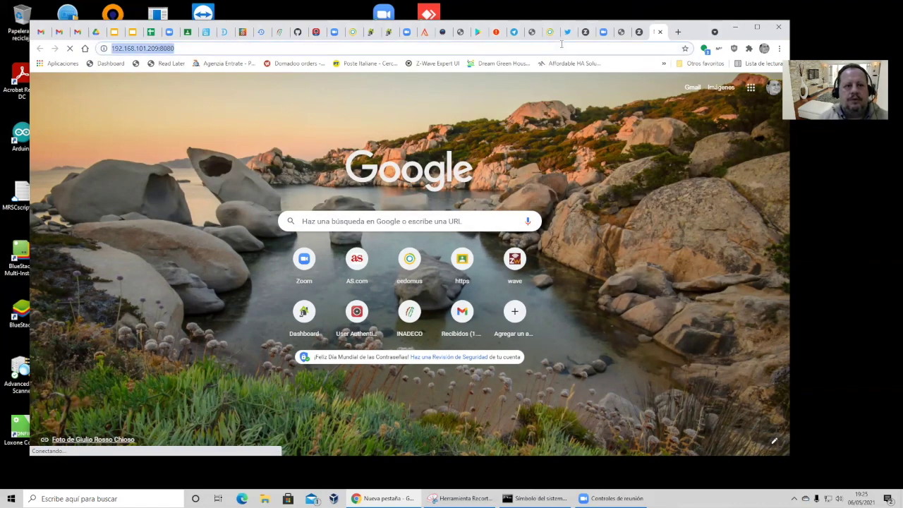
text(myopenhab.org)
key(Return)
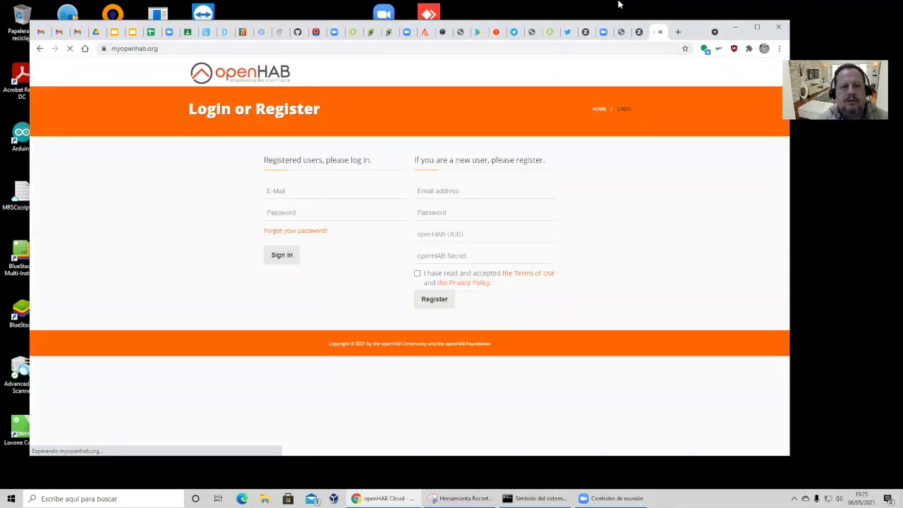
Step: Fill the login e-mail from the browser's saved suggestions and move to the password field
click(318, 190)
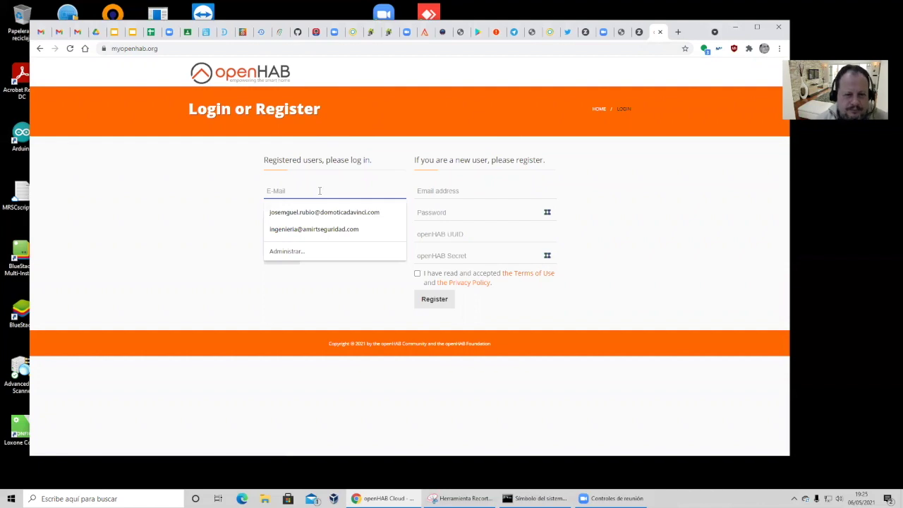
click(321, 213)
click(286, 192)
click(285, 192)
click(285, 212)
Step: Enter the account password and re-pick the saved account e-mail suggestion
text(****)
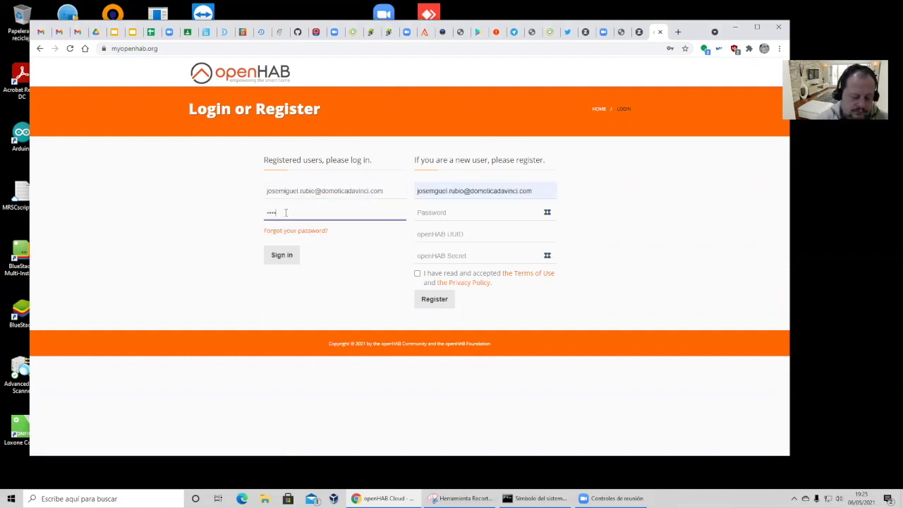
key(BackSpace)
key(BackSpace)
text(********)
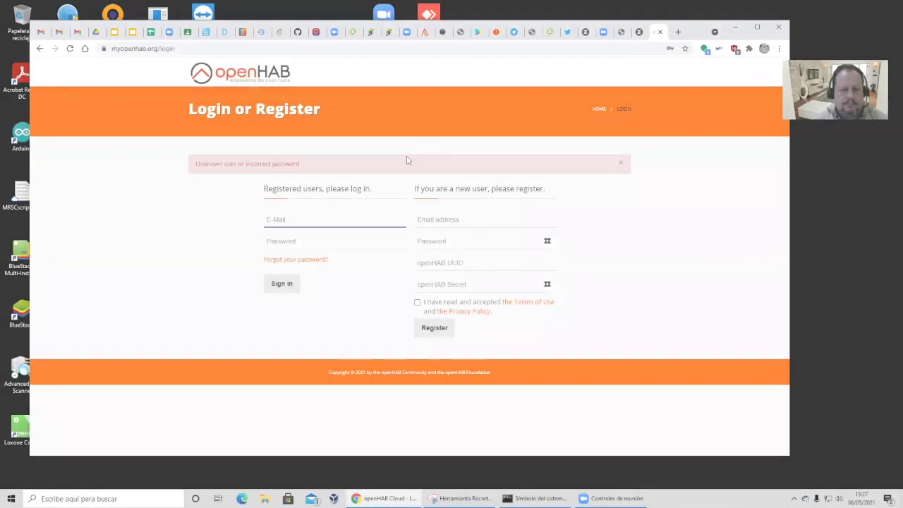
text(jose)
key(Down)
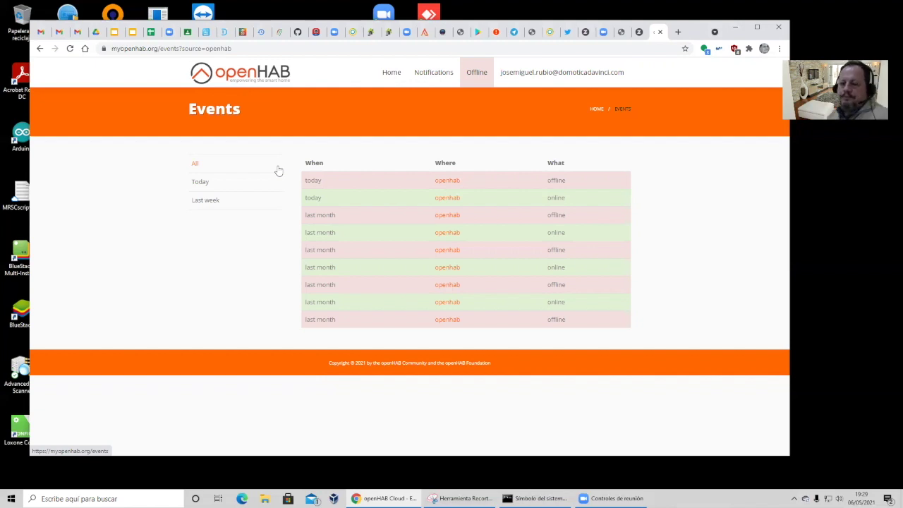
Step: Refresh Events until the instance shows Online, then open the remote openHAB dashboard from Home
click(69, 48)
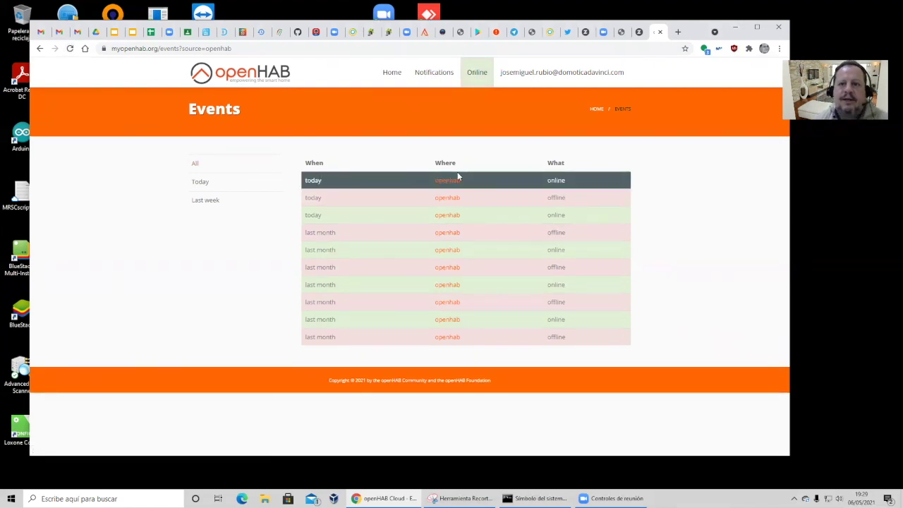
click(391, 72)
click(327, 163)
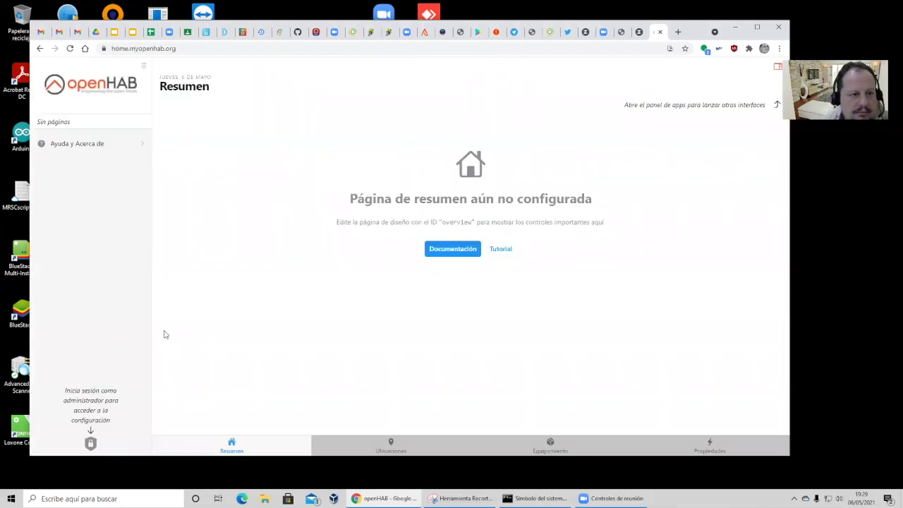
Step: Sign in as administrator with the admin user name and pasted password, declining to save it
click(90, 442)
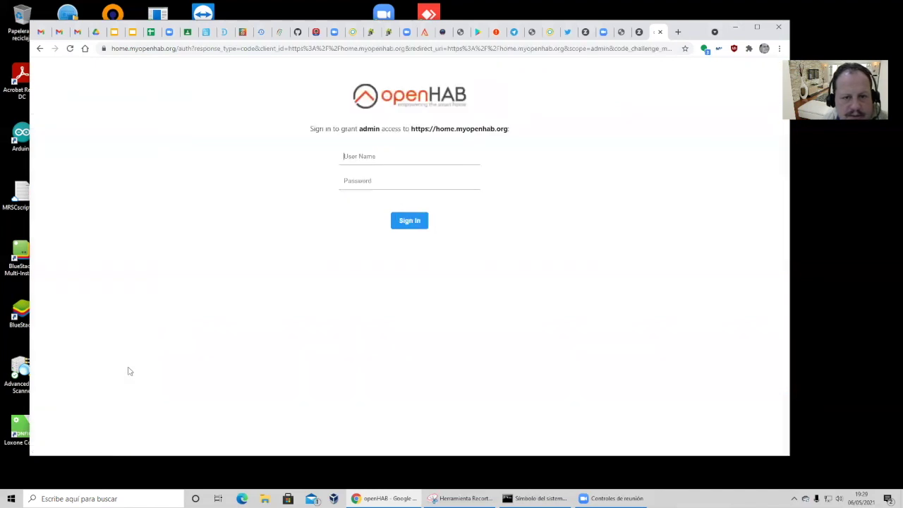
text(chemychemy)
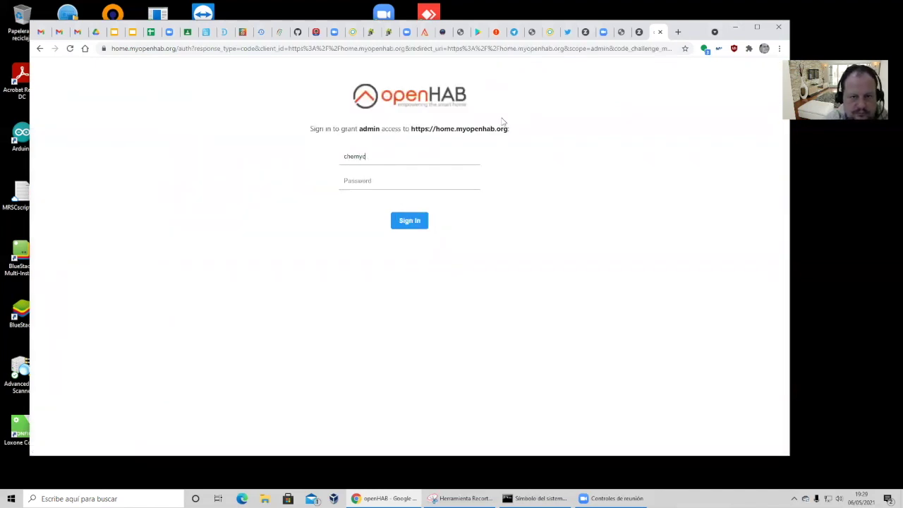
key(Tab)
key(ctrl+v)
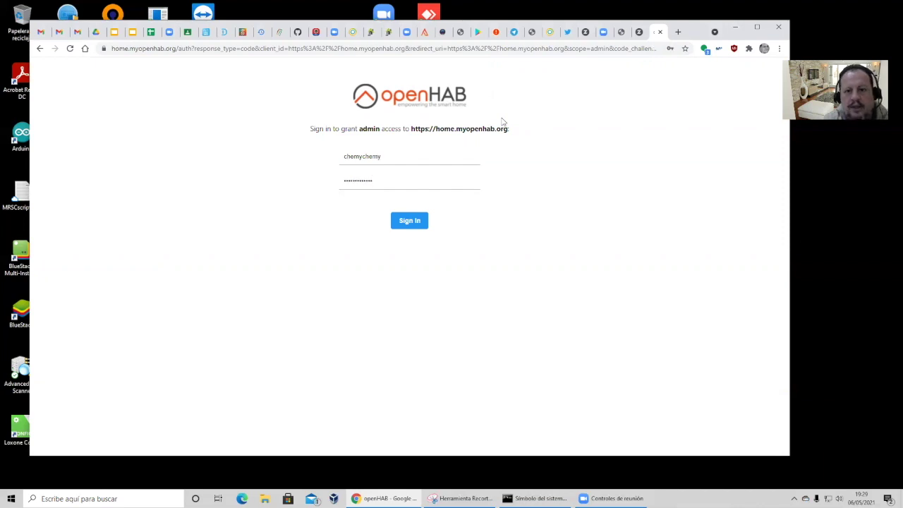
click(421, 226)
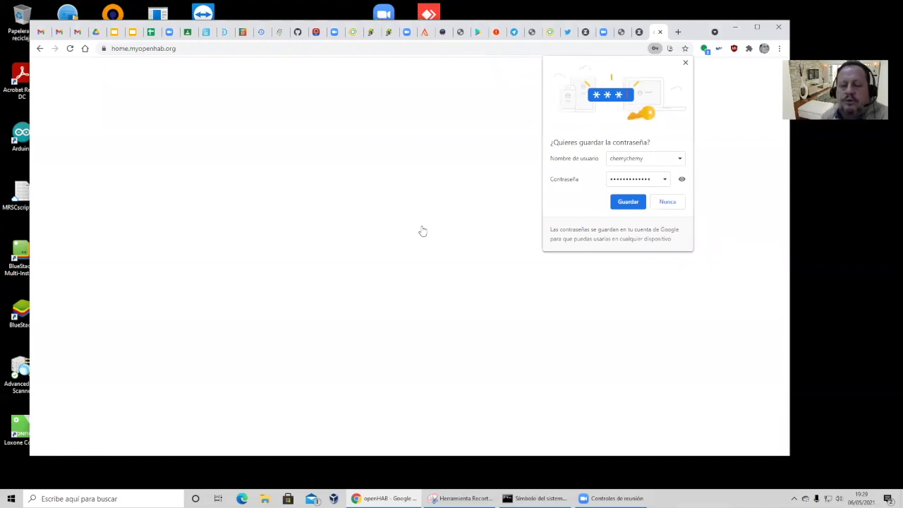
click(685, 62)
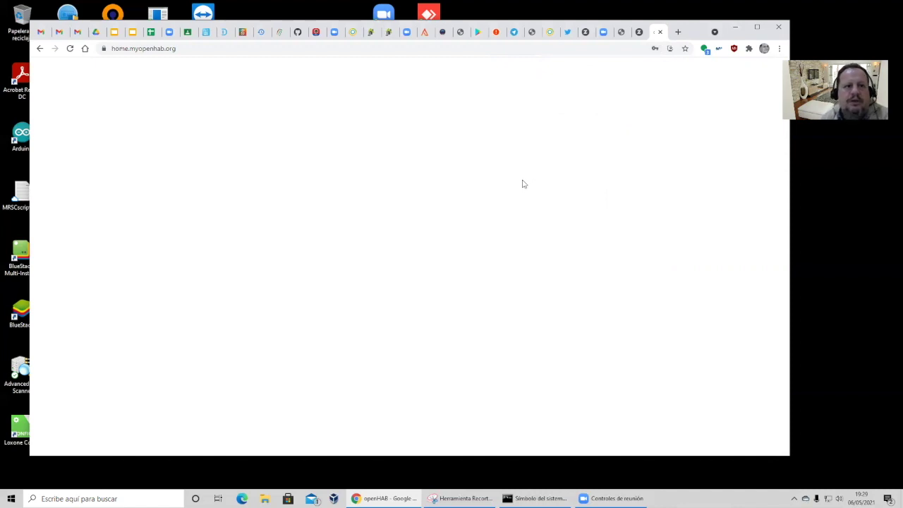
Step: Open openHAB at 192.168.101.209:8080 in a new tab and view its installed bindings (Z-Wave only)
click(678, 32)
text(192.168.1.)
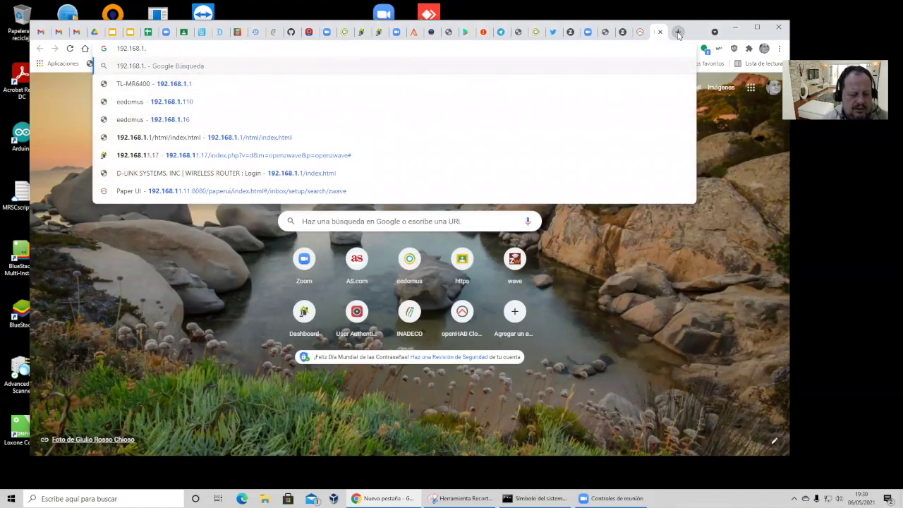
text(2)
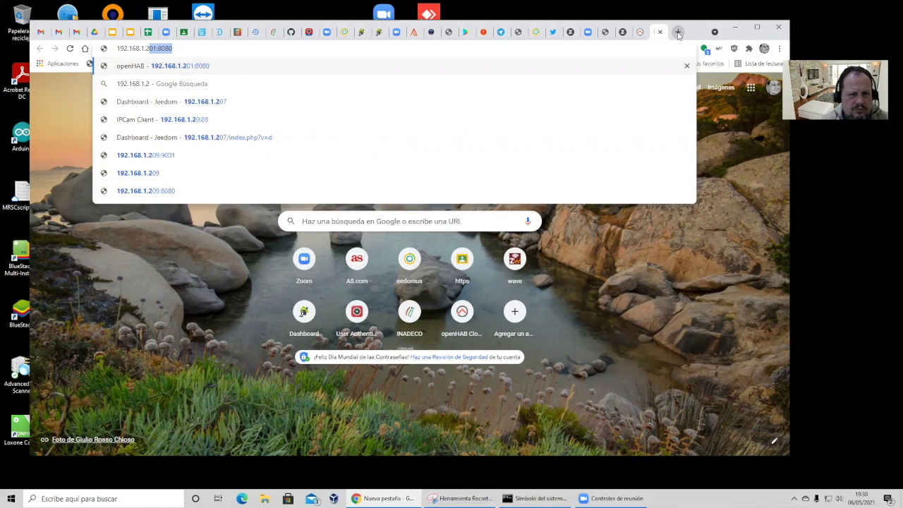
key(Return)
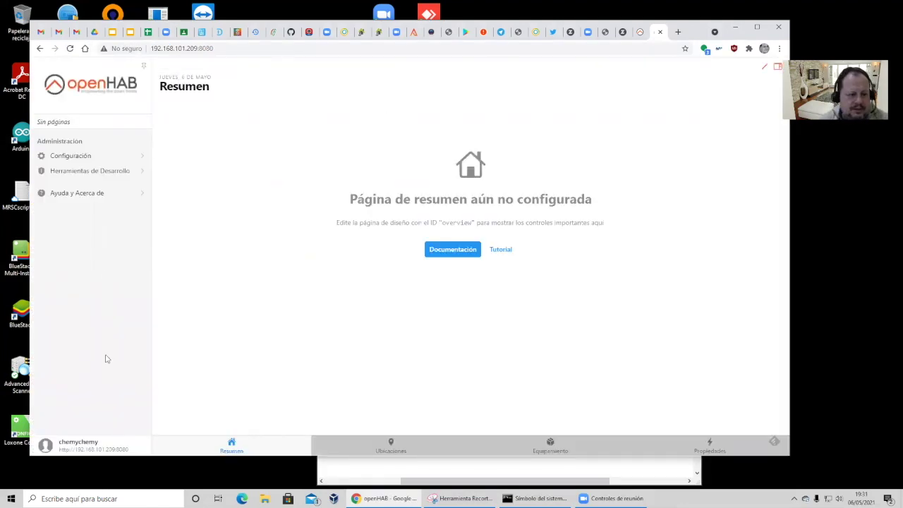
click(70, 156)
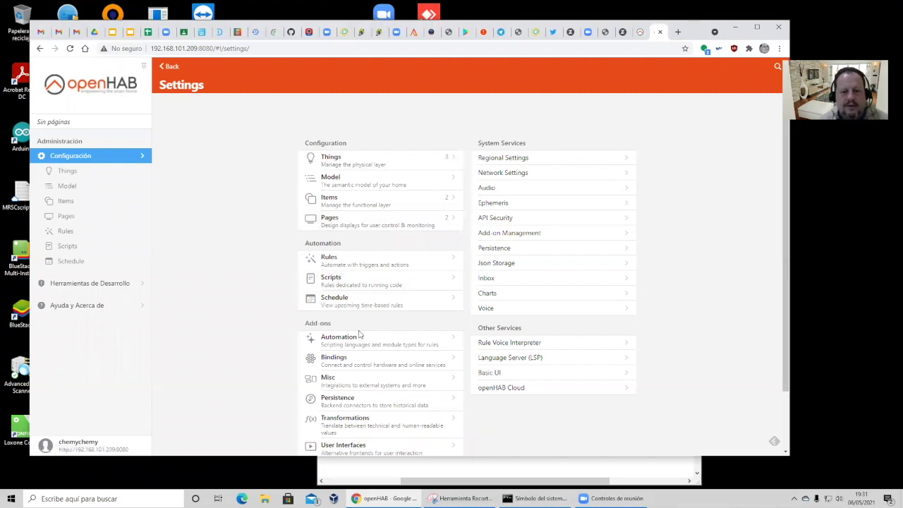
click(361, 367)
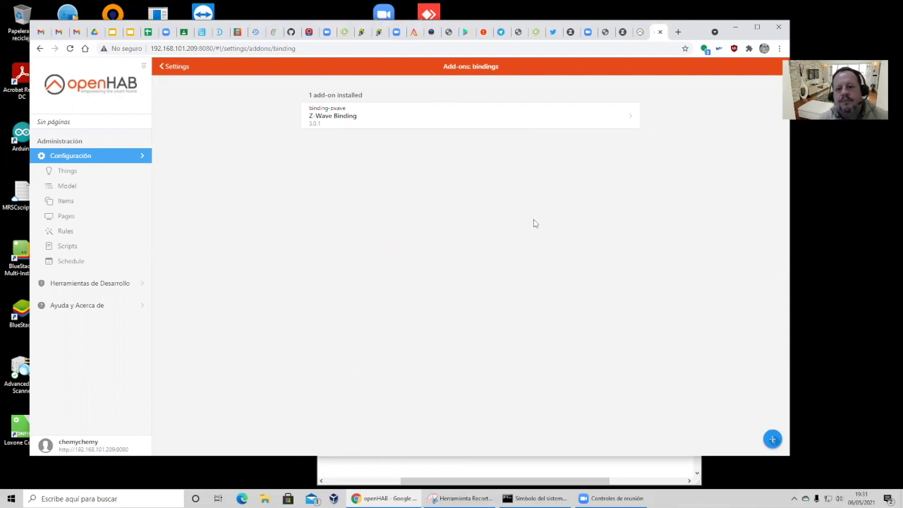
Step: Find the Z-Way Binding among the available bindings and install it
click(771, 440)
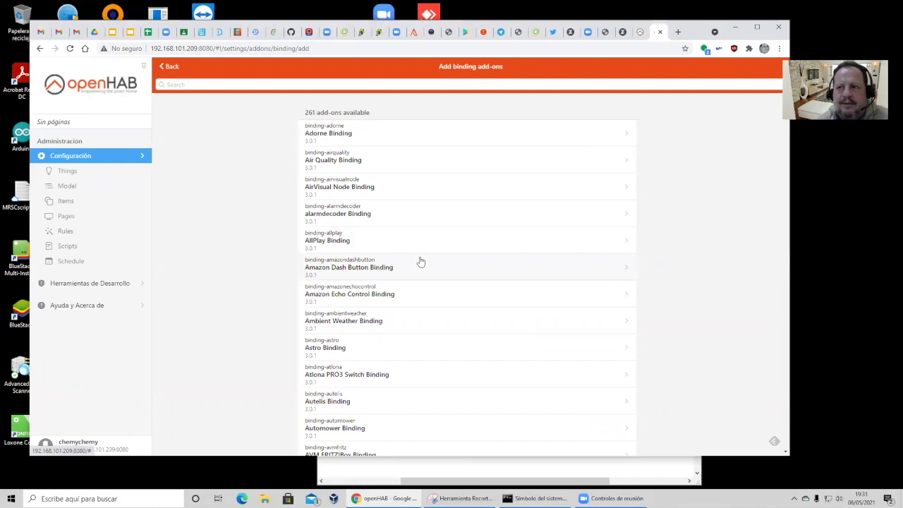
scroll(430, 262, down, 15)
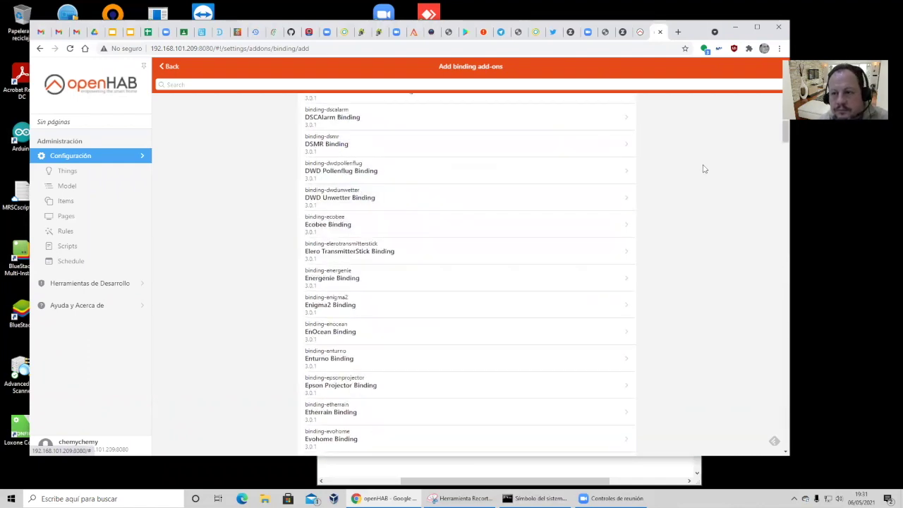
drag(786, 132, 757, 468)
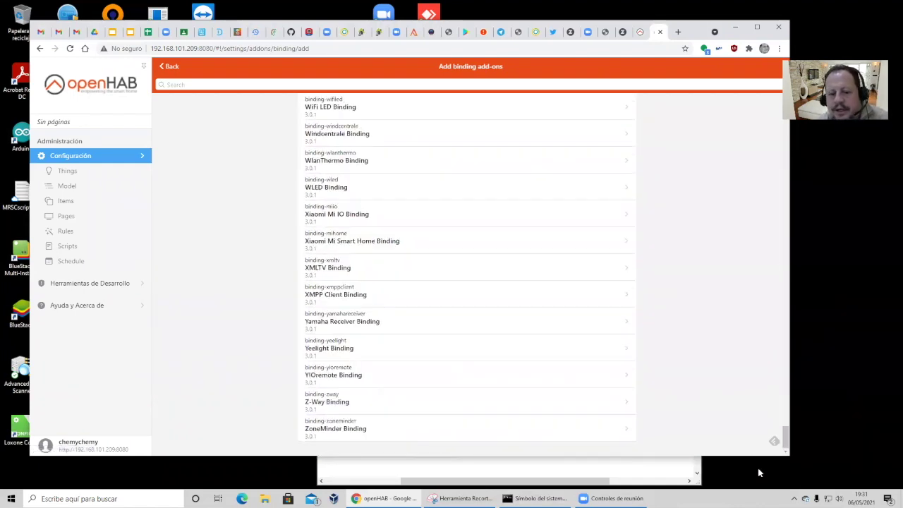
click(332, 408)
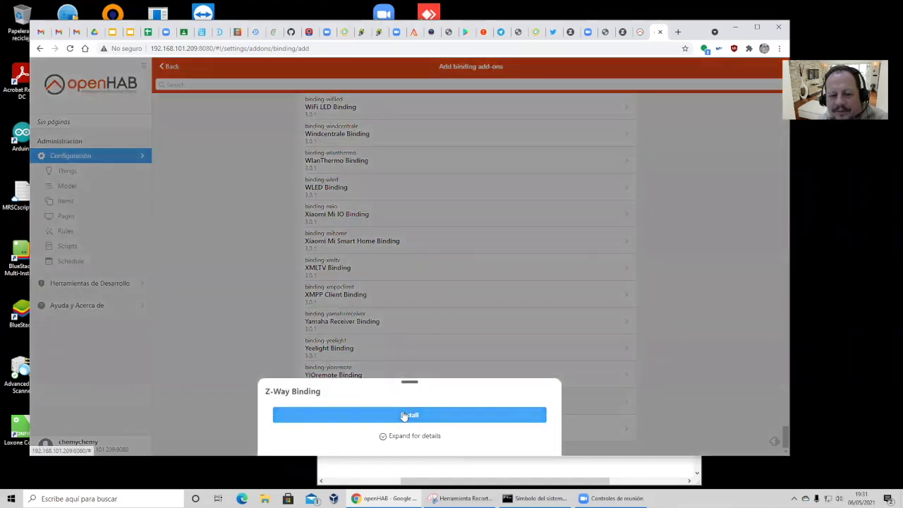
click(404, 416)
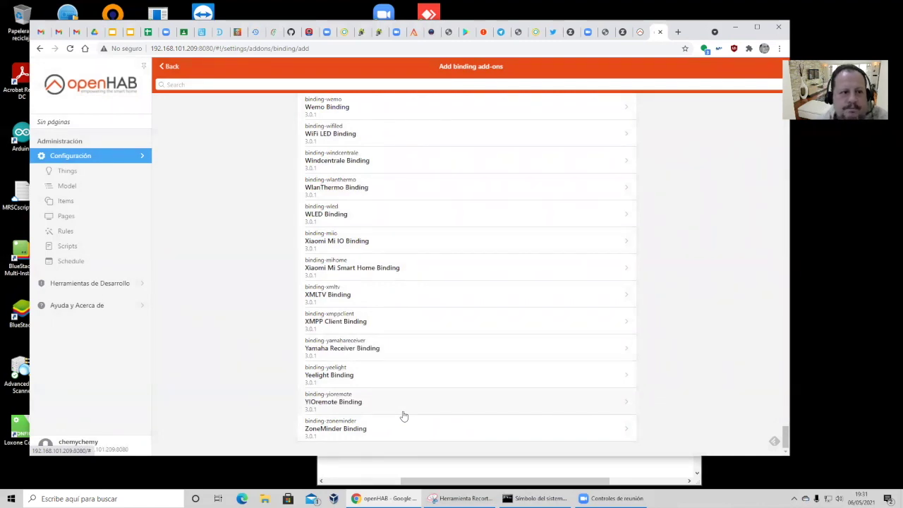
Step: Return to the installed bindings, now showing Z-Wave and Z-Way 3.0.1, and open Z-Way's options
scroll(529, 338, up, 15)
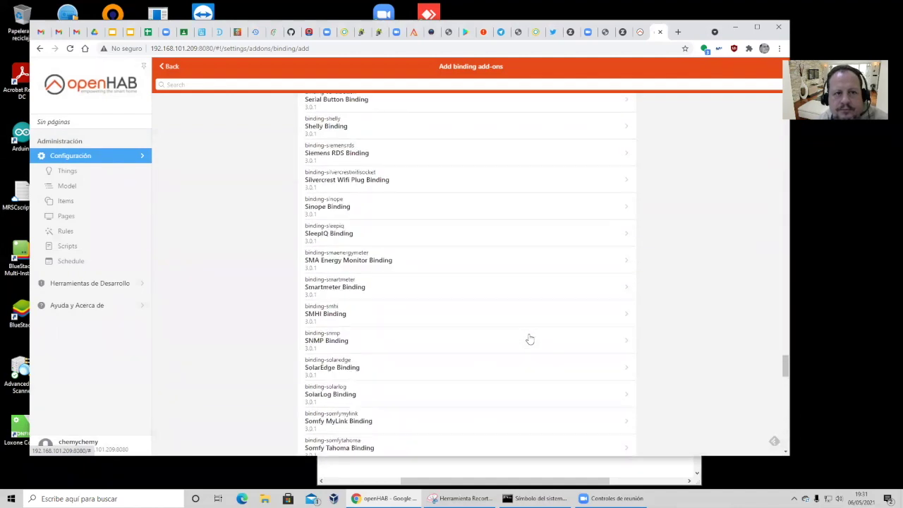
scroll(529, 339, up, 5)
click(170, 67)
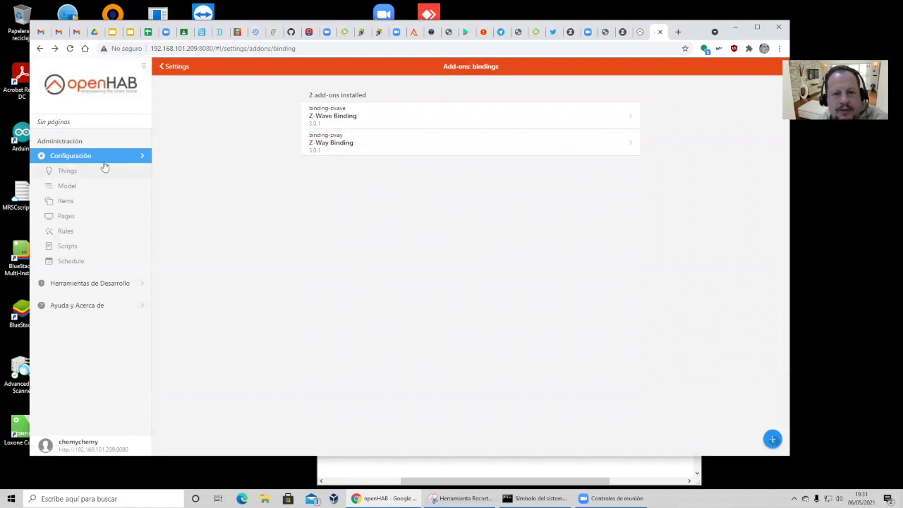
click(389, 141)
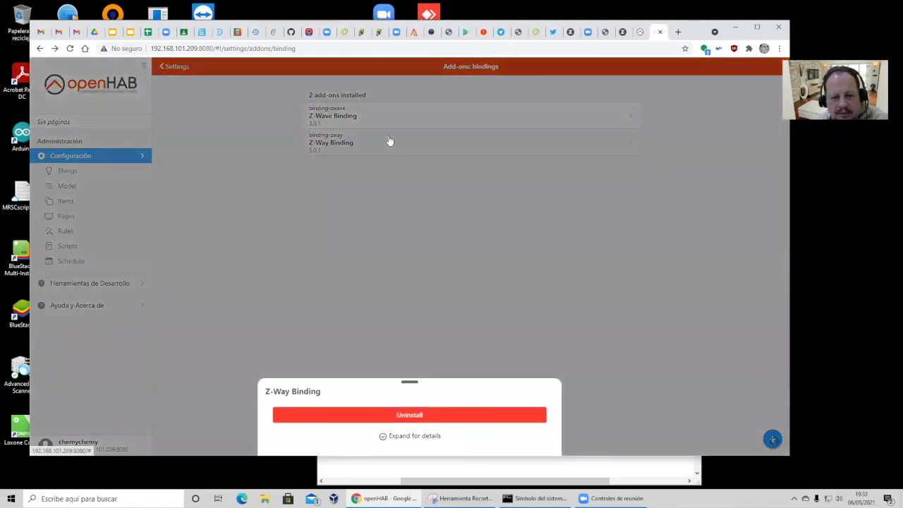
Step: Go to Things and add a new thing using the Z-Way Binding
click(604, 286)
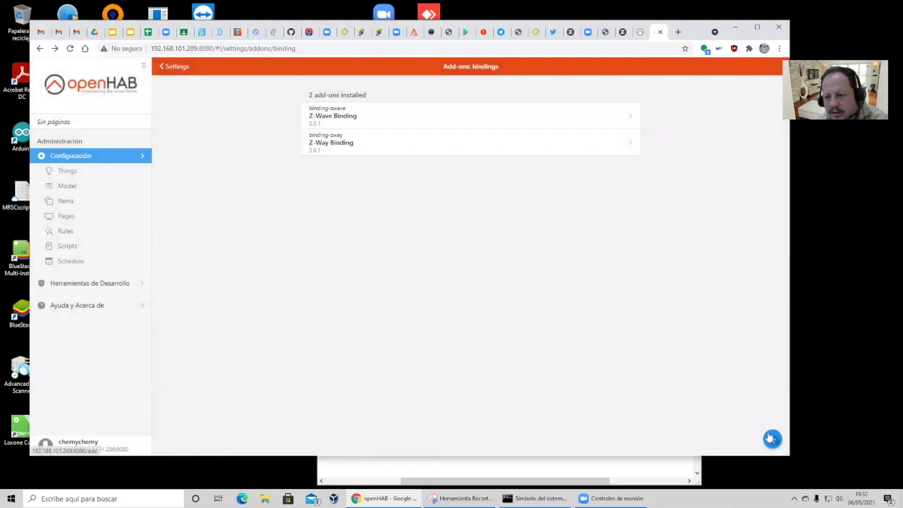
click(770, 438)
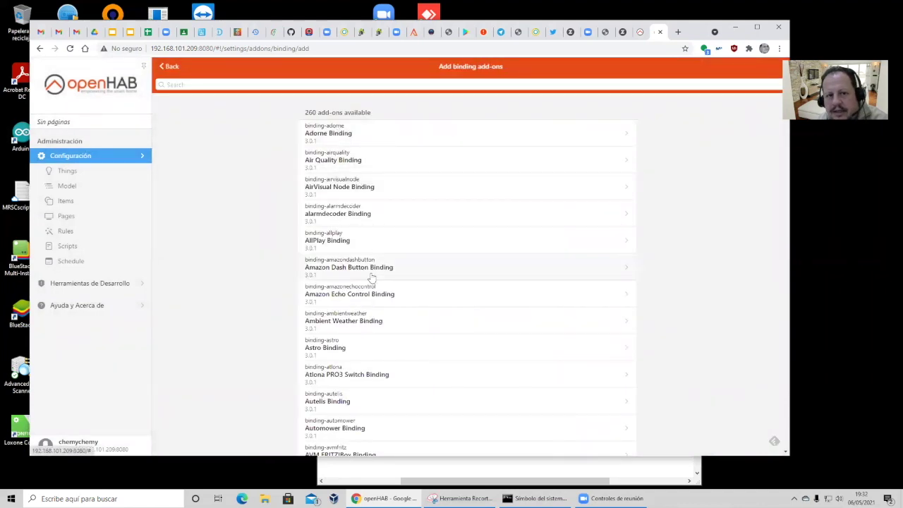
click(169, 65)
click(99, 174)
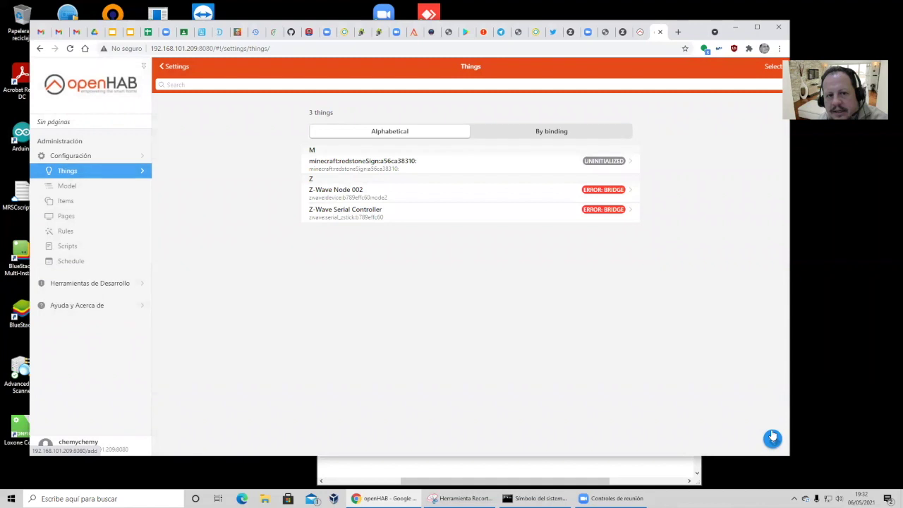
click(772, 439)
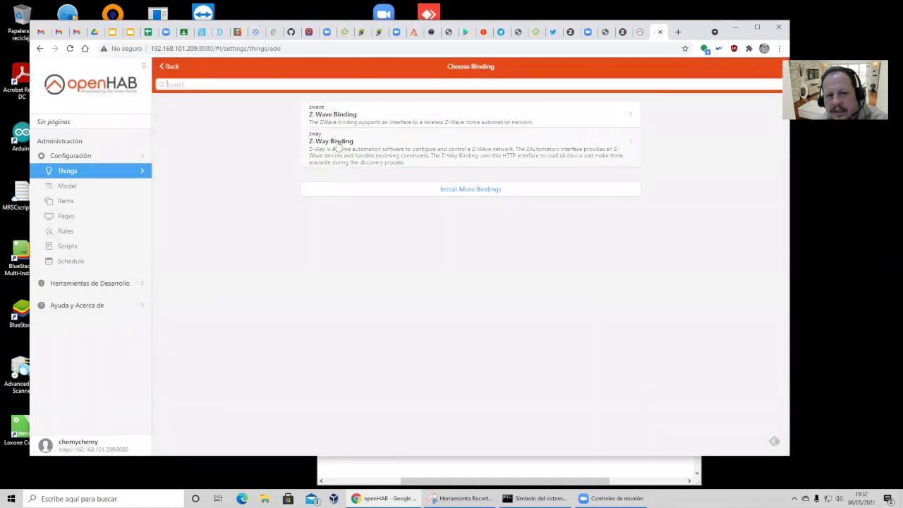
click(338, 147)
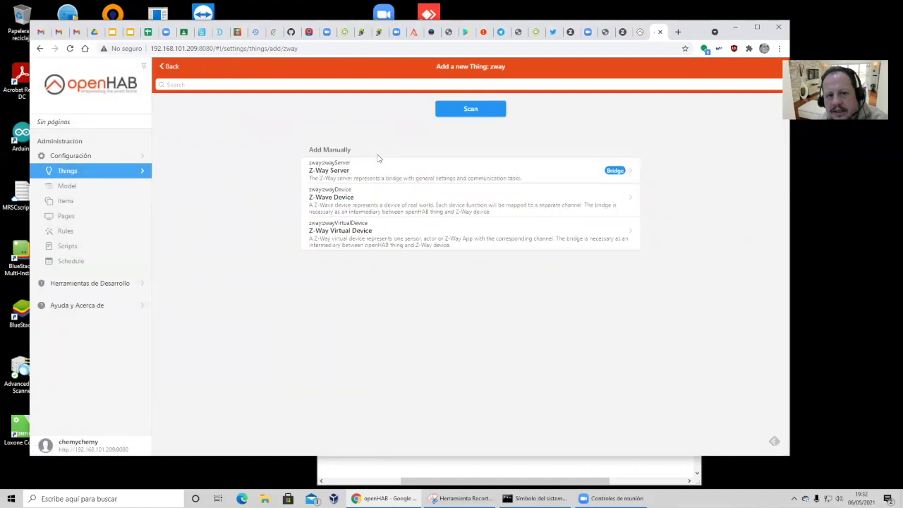
Step: Run and stop a Z-Way scan, open the manual Z-Way Server form, then view the controller's devices tab
click(468, 112)
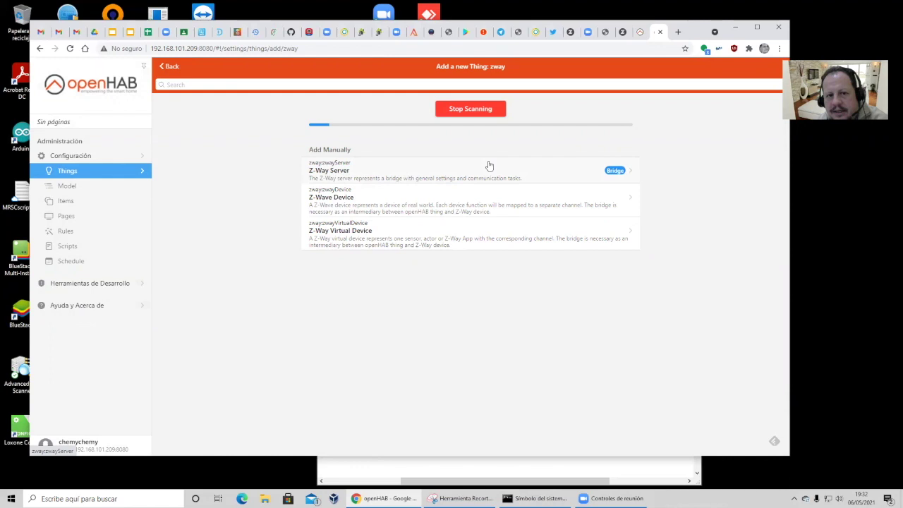
click(471, 108)
click(433, 175)
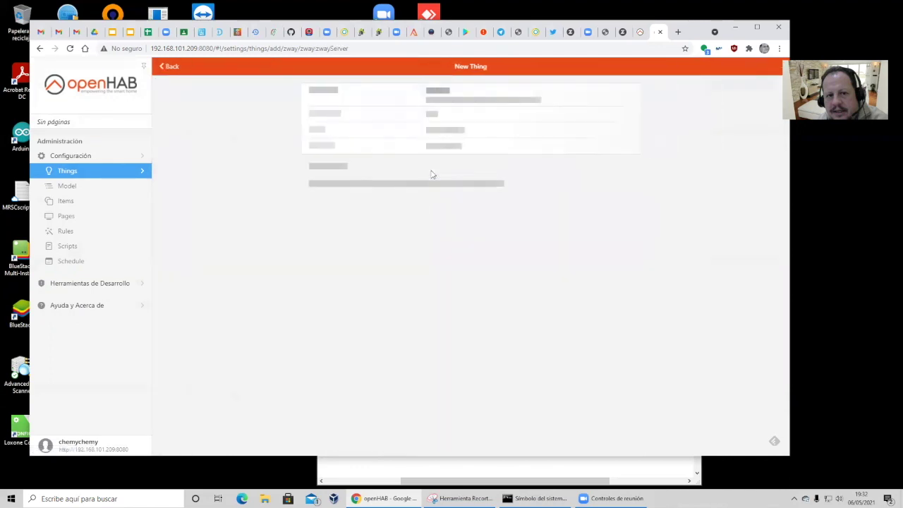
scroll(337, 186, down, 2)
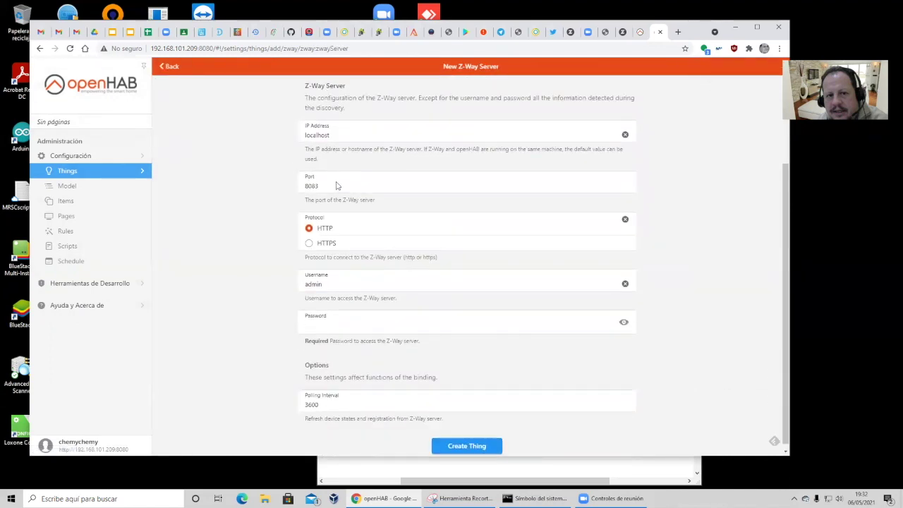
scroll(337, 186, up, 2)
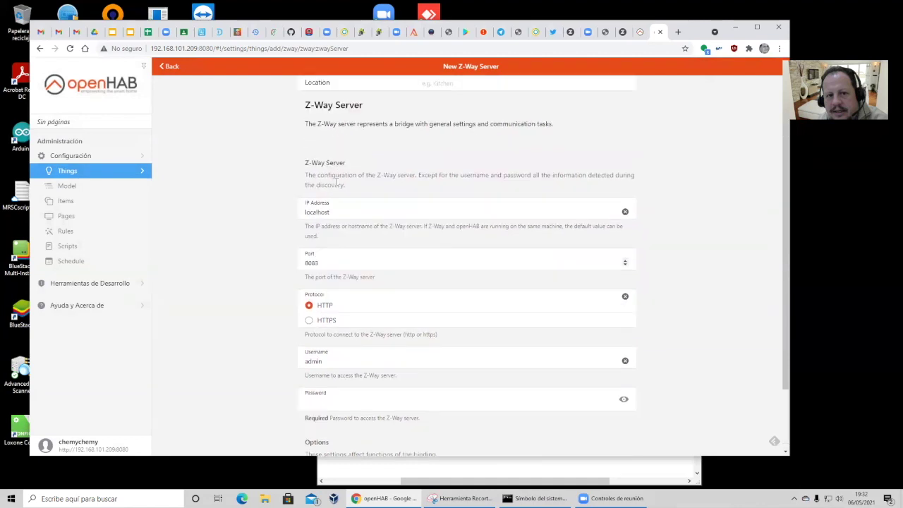
scroll(337, 182, down, 1)
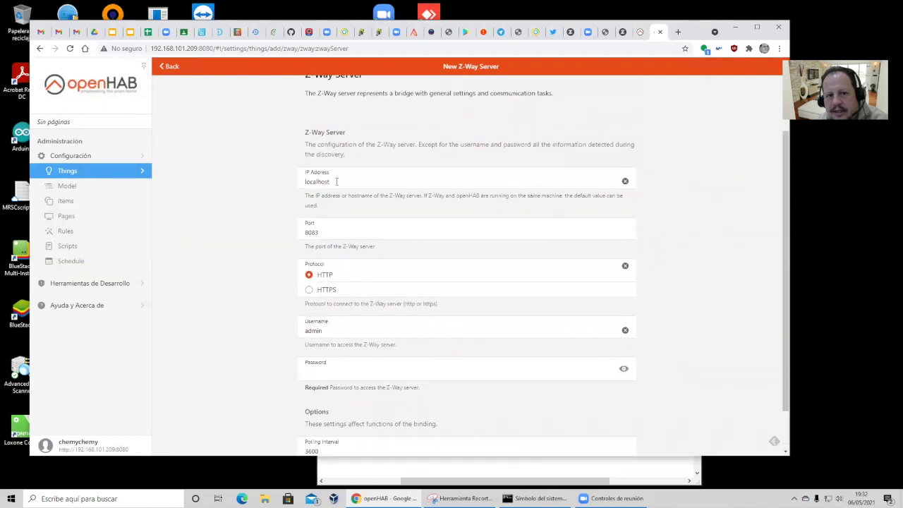
click(621, 32)
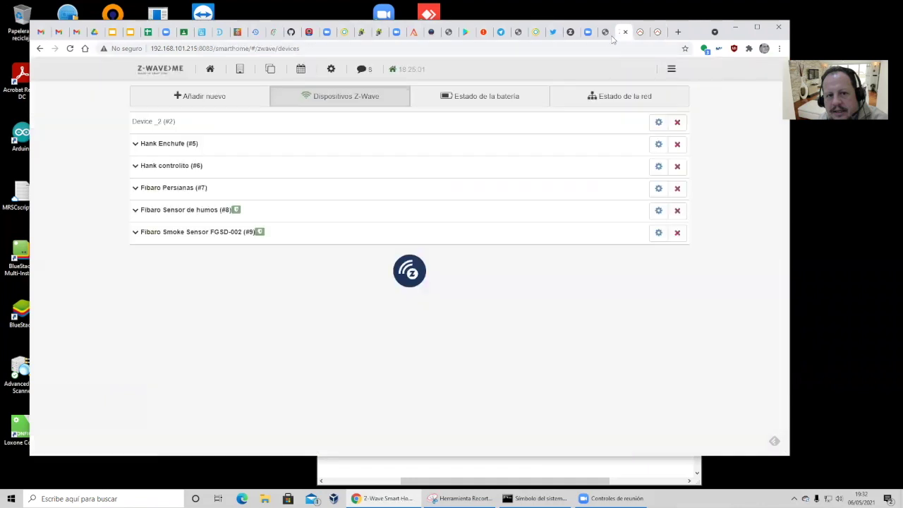
Step: Copy the controller's IP and port from the Z-Way tab's address and undo a mistyped IP Address entry
drag(214, 48, 143, 43)
key(ctrl+c)
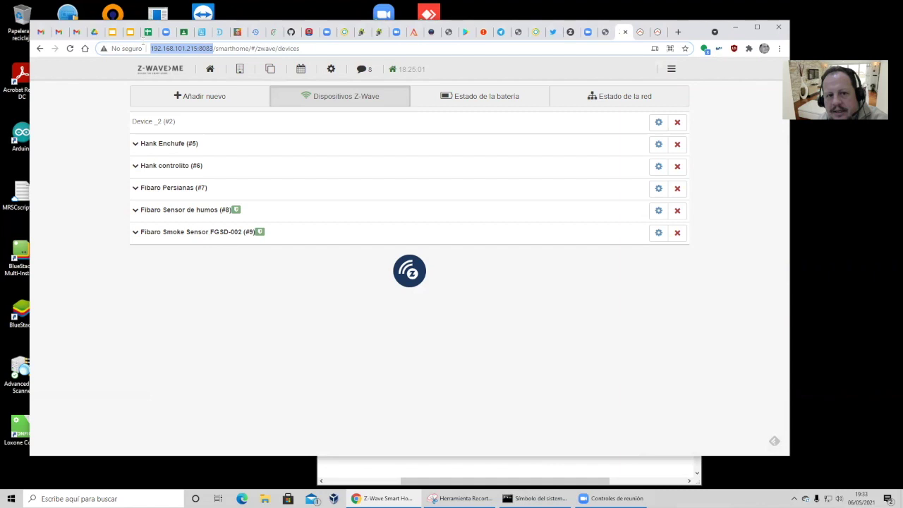
click(640, 34)
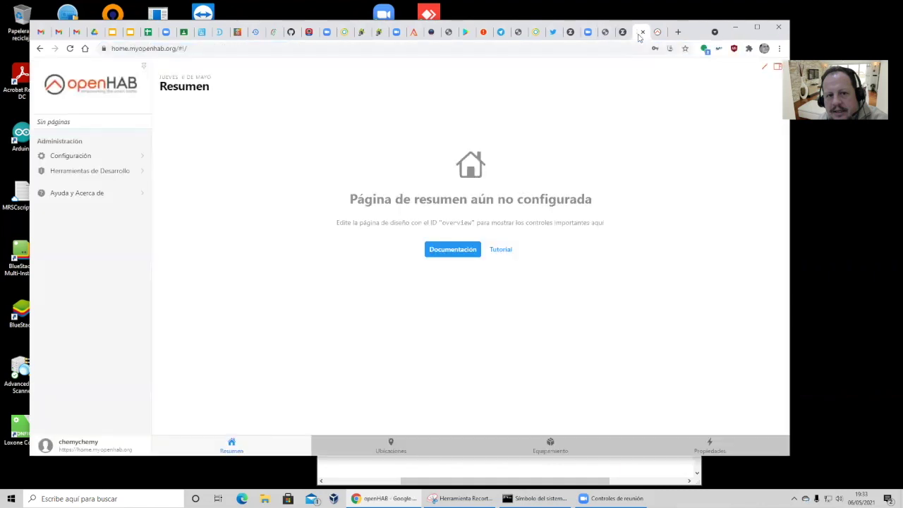
click(642, 32)
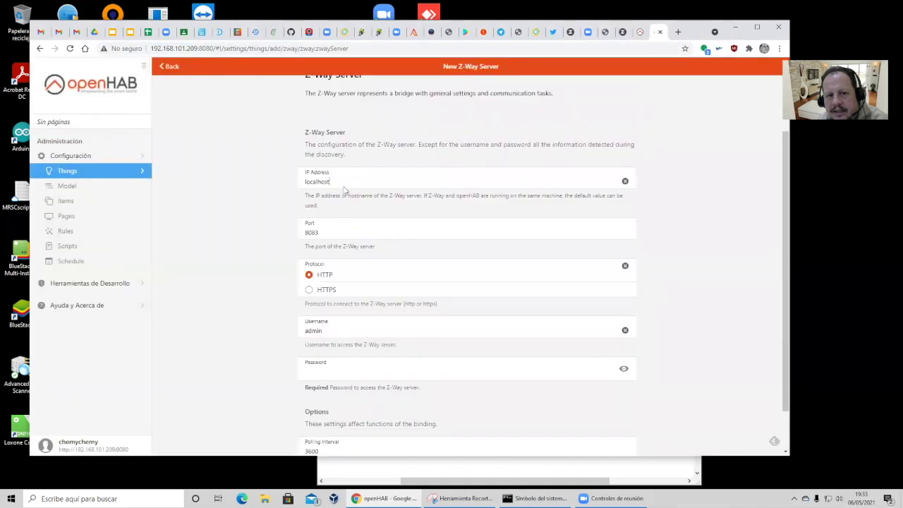
double_click(319, 181)
text(123456789IIAA)
drag(362, 184, 282, 187)
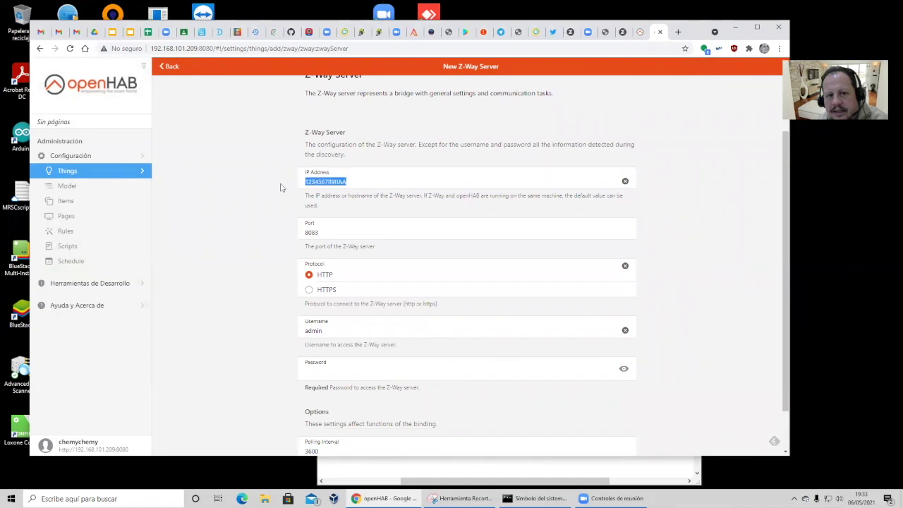
key(ctrl+z)
Step: Paste the controller address into IP Address and trim it to 192.168.101.215
click(622, 32)
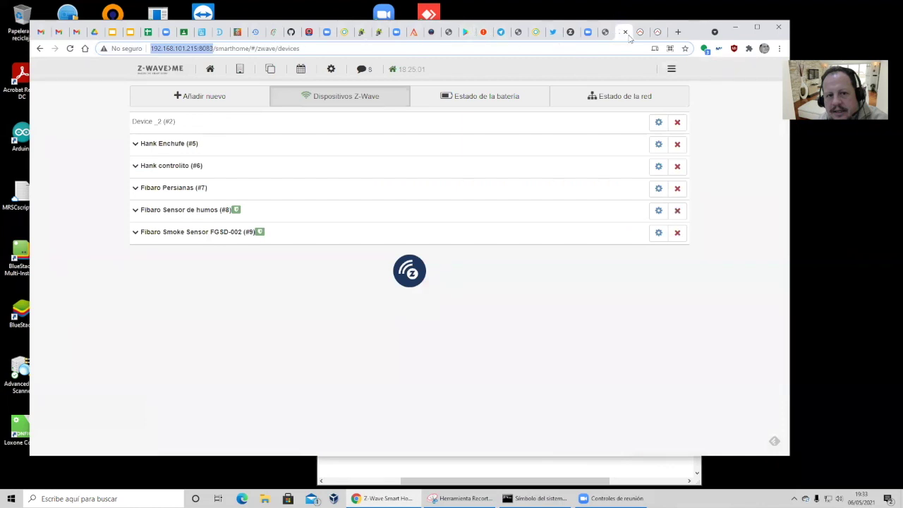
click(656, 33)
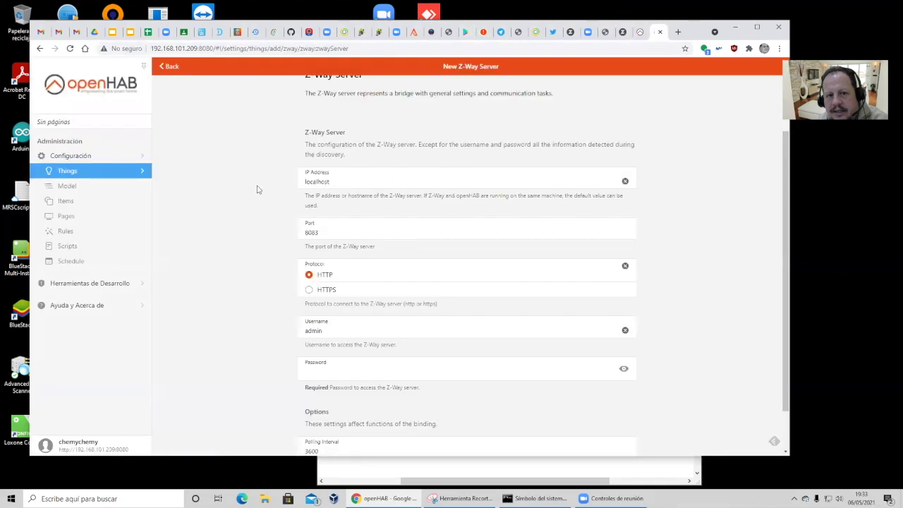
key(ctrl+a)
key(ctrl+v)
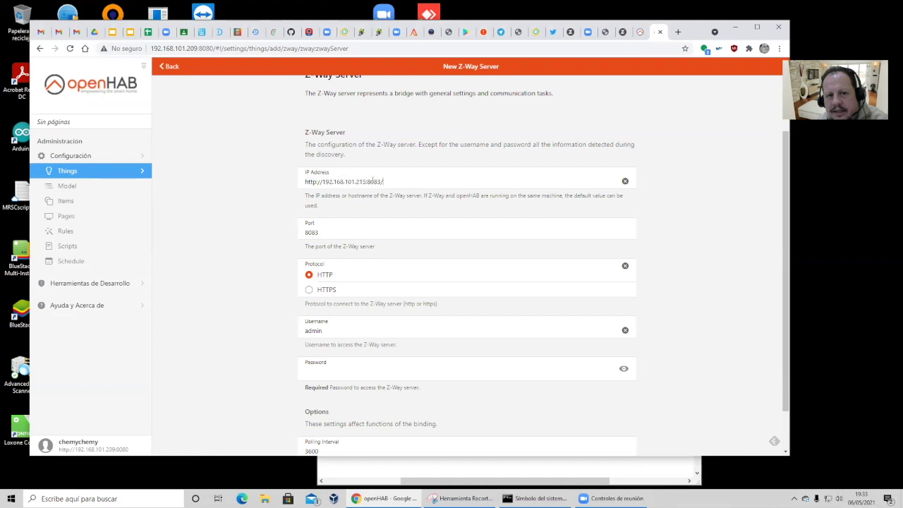
drag(321, 181, 251, 185)
key(BackSpace)
drag(379, 182, 361, 182)
click(379, 182)
key(BackSpace)
key(BackSpace)
key(BackSpace)
key(BackSpace)
key(BackSpace)
Step: Fill in the Z-Way server password and a polling interval of 300
scroll(330, 247, down, 1)
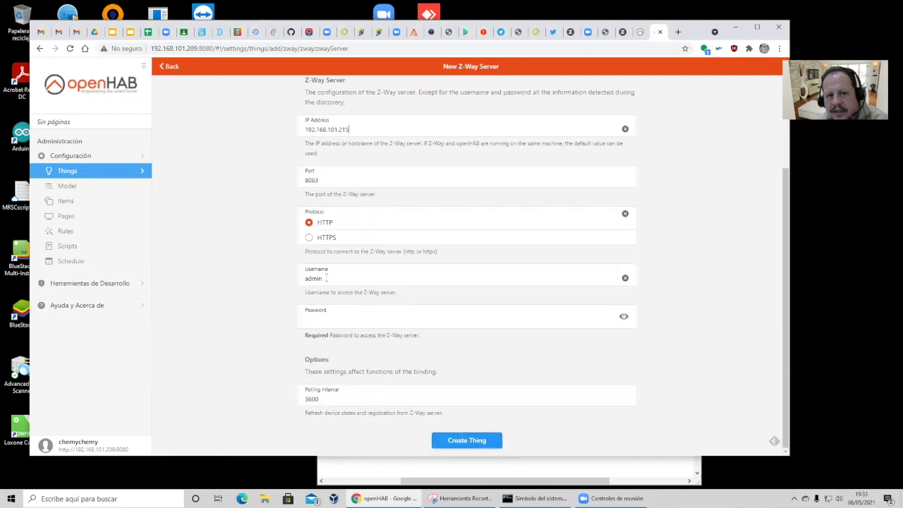
click(331, 320)
key(ctrl+v)
Step: Create the Z-Way Server thing, check its ONLINE status, close the Z-Way tab and return to Things
click(466, 440)
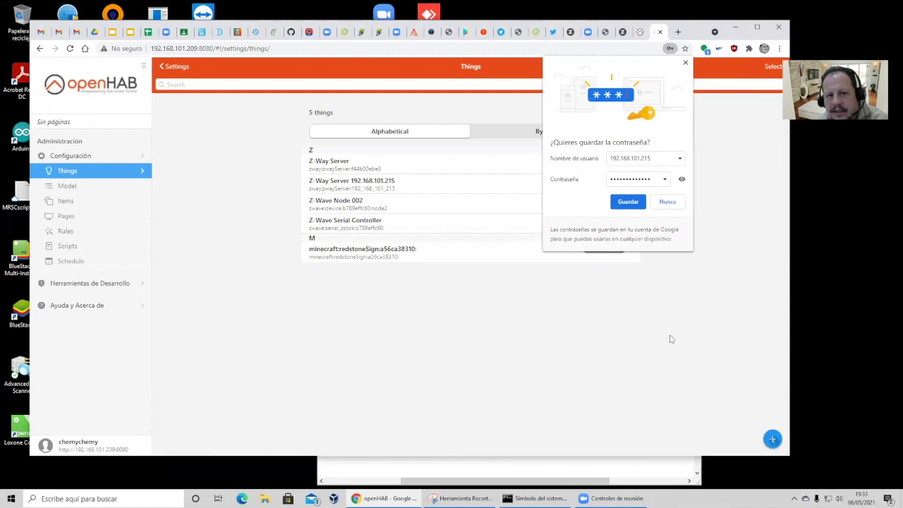
click(685, 63)
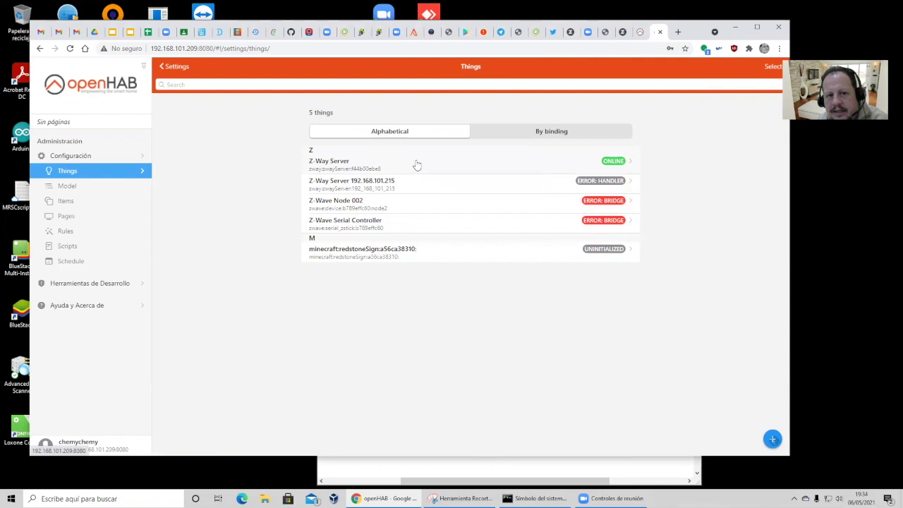
click(417, 164)
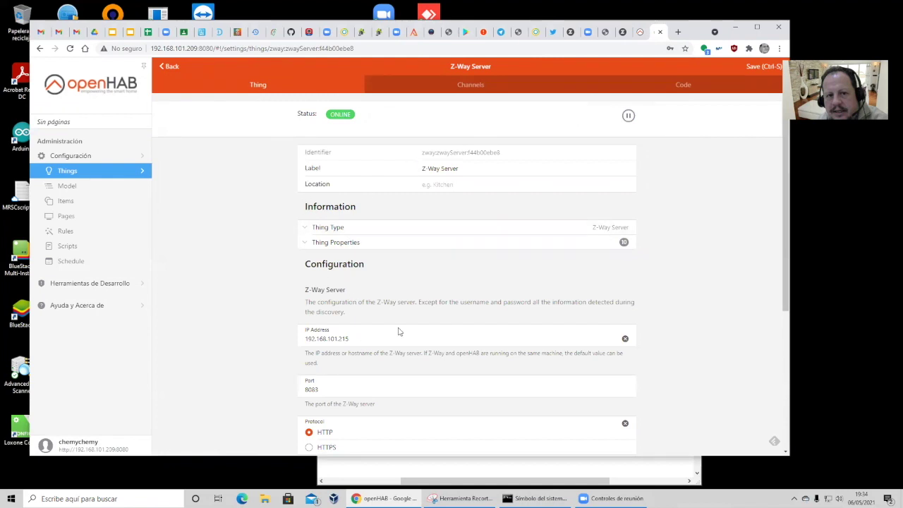
click(624, 32)
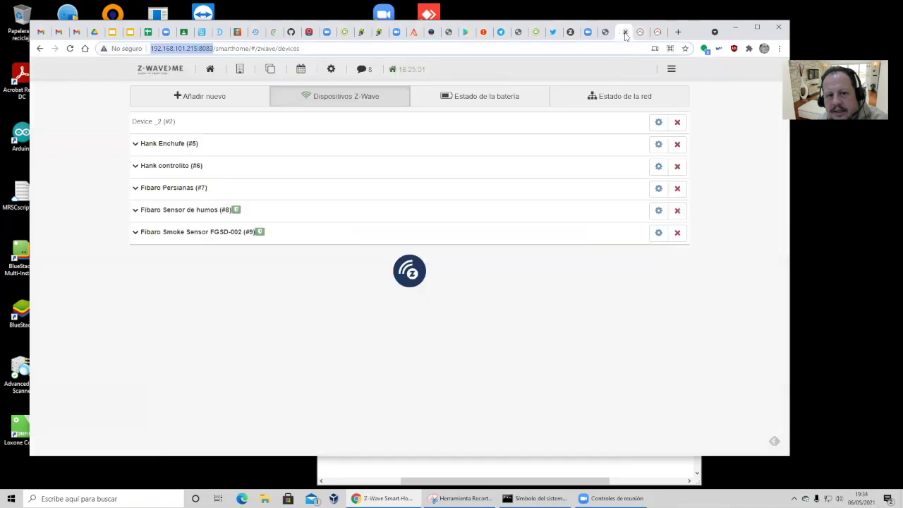
click(625, 33)
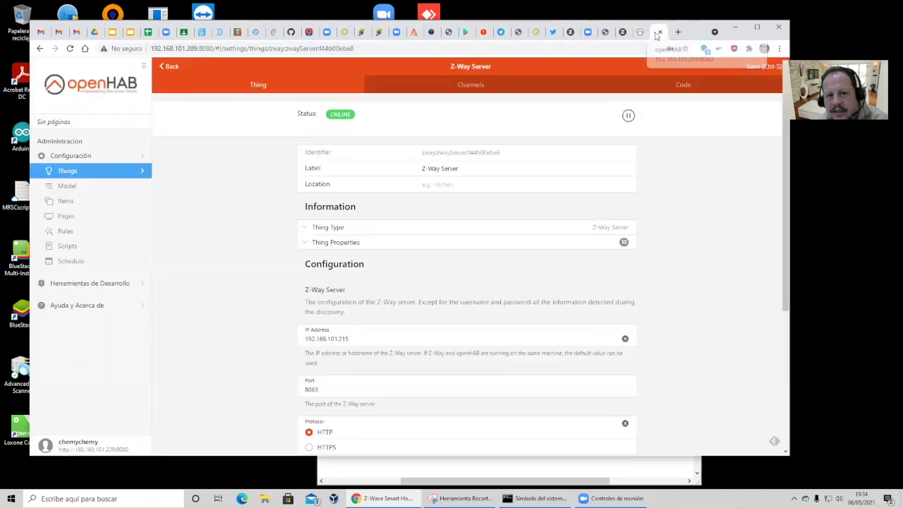
click(168, 67)
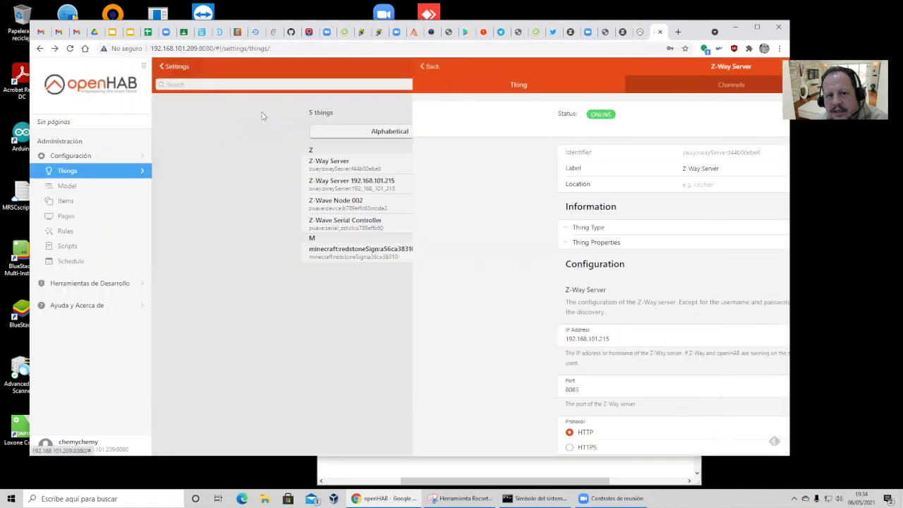